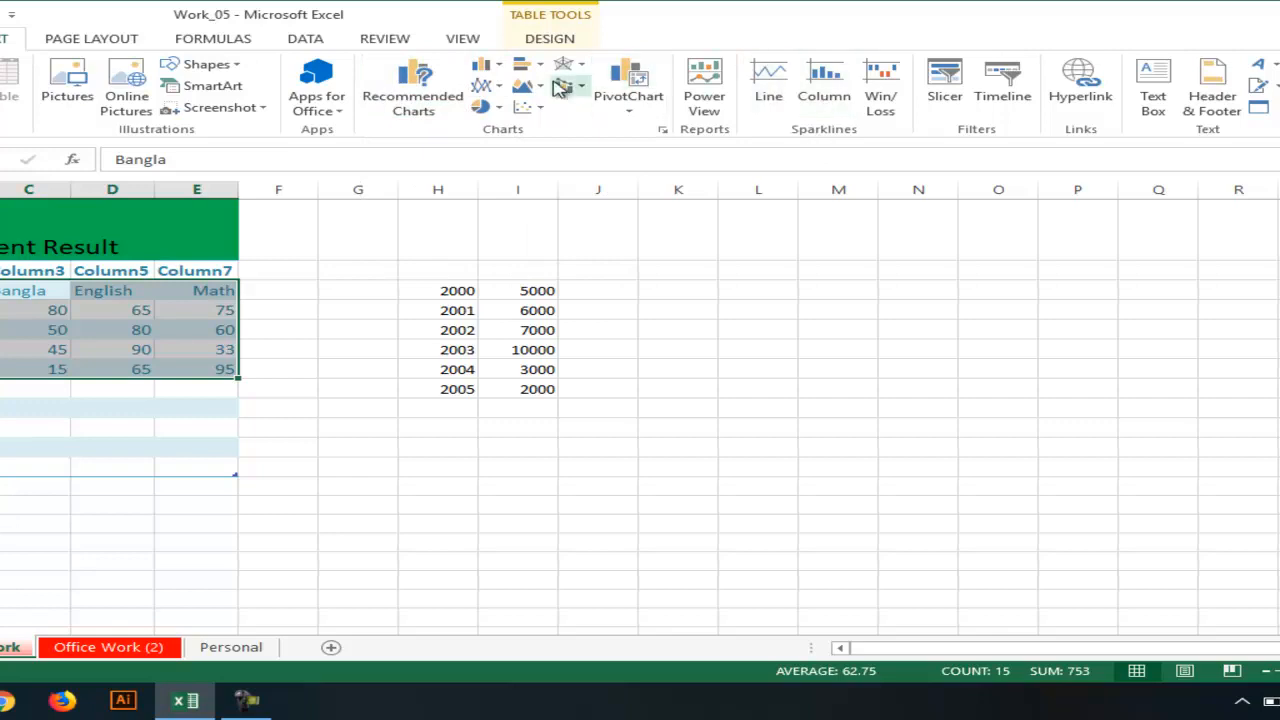
Insert a 3-D clustered column chart from the selected Bangla, English and Math marks and open its chart area formatting.
{"action": "left_click", "coordinate": [501, 65]}
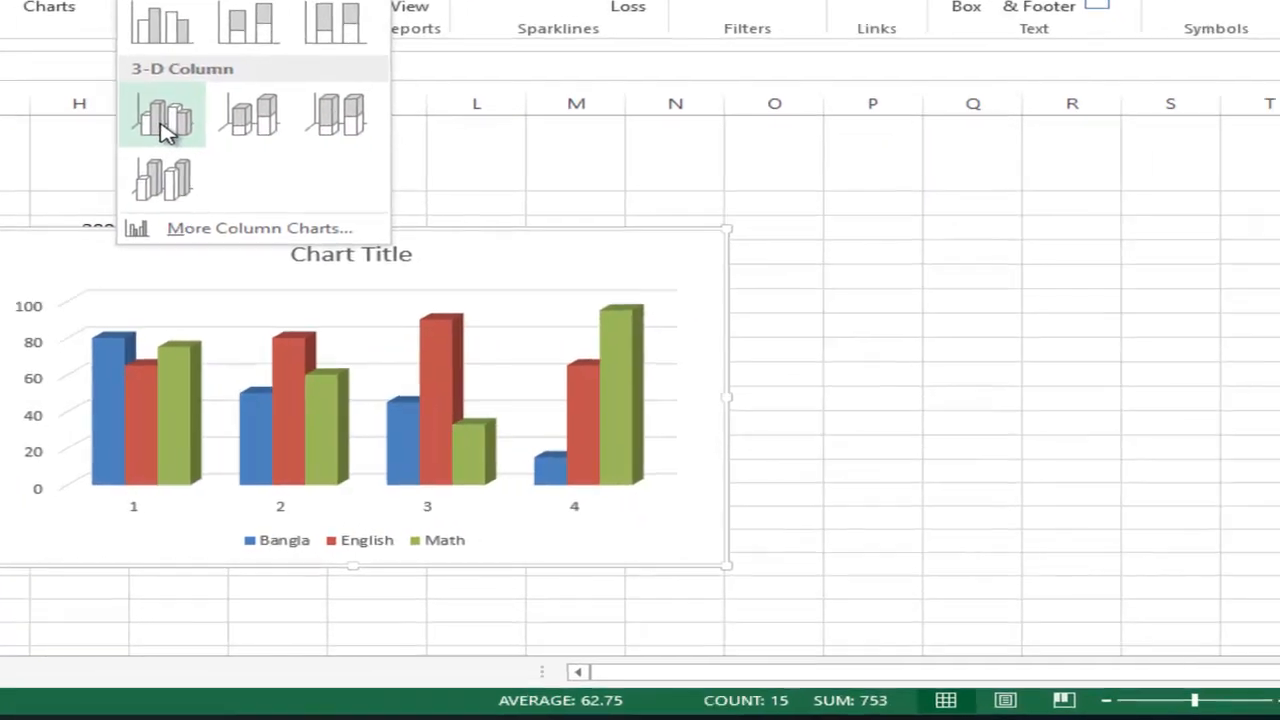
{"action": "left_click", "coordinate": [505, 198]}
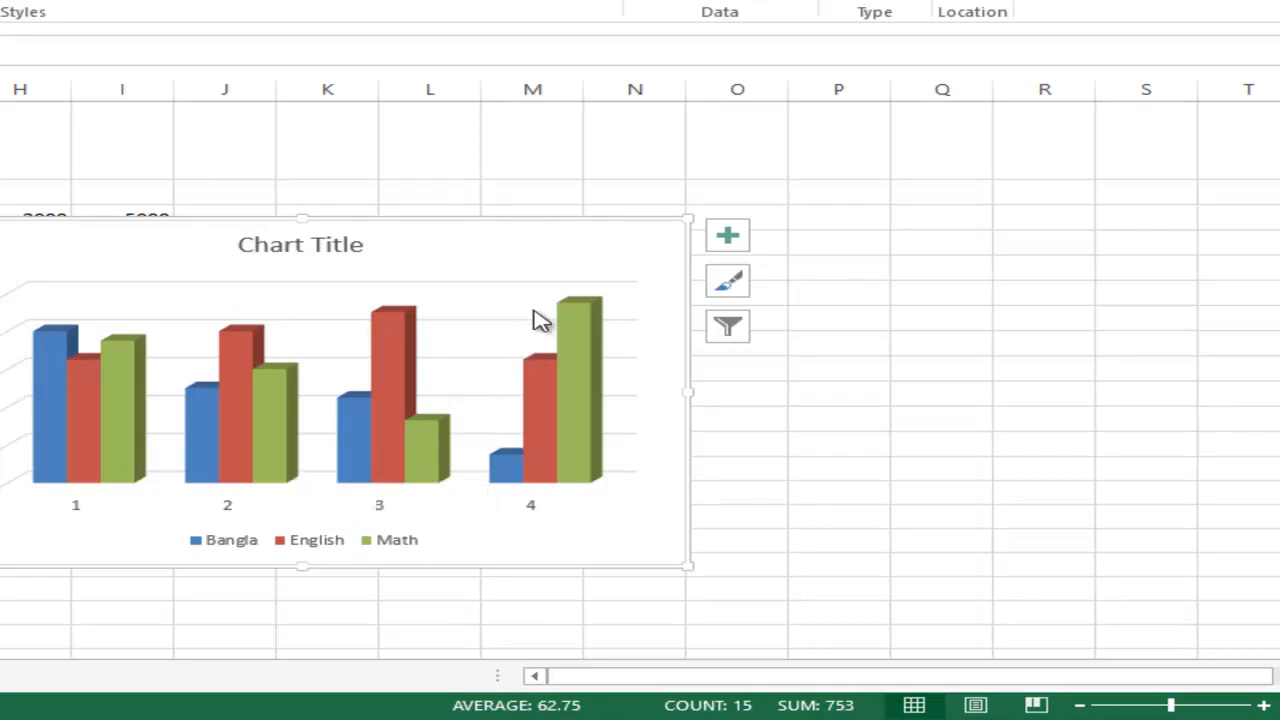
{"action": "right_click", "coordinate": [517, 260]}
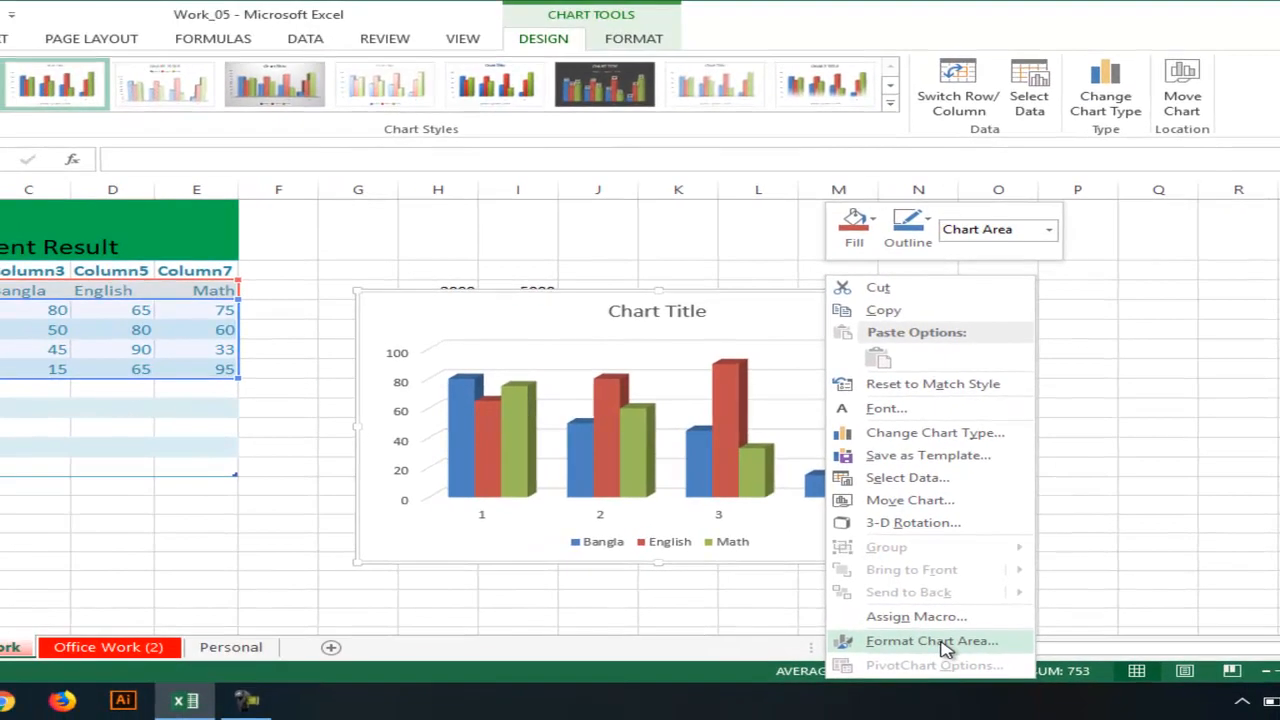
{"action": "left_click", "coordinate": [930, 641]}
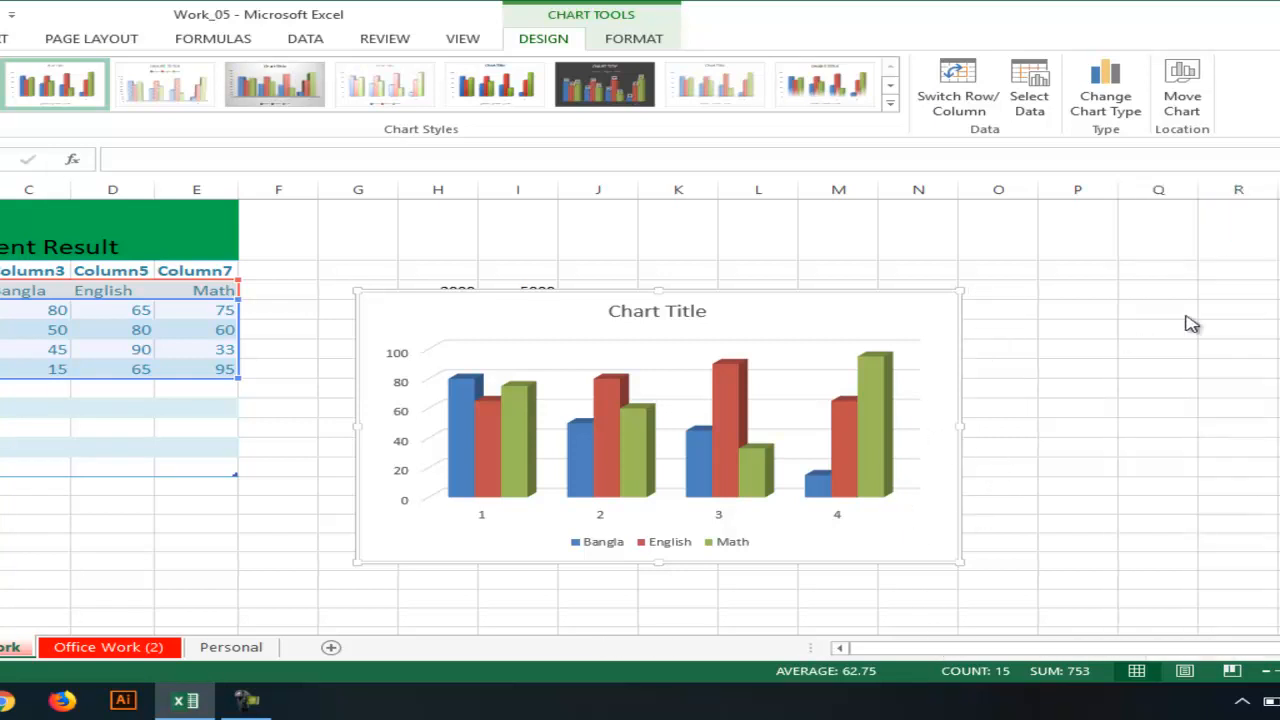
Add data labels to the column chart without axis titles, and select its legend.
{"action": "left_click", "coordinate": [990, 305]}
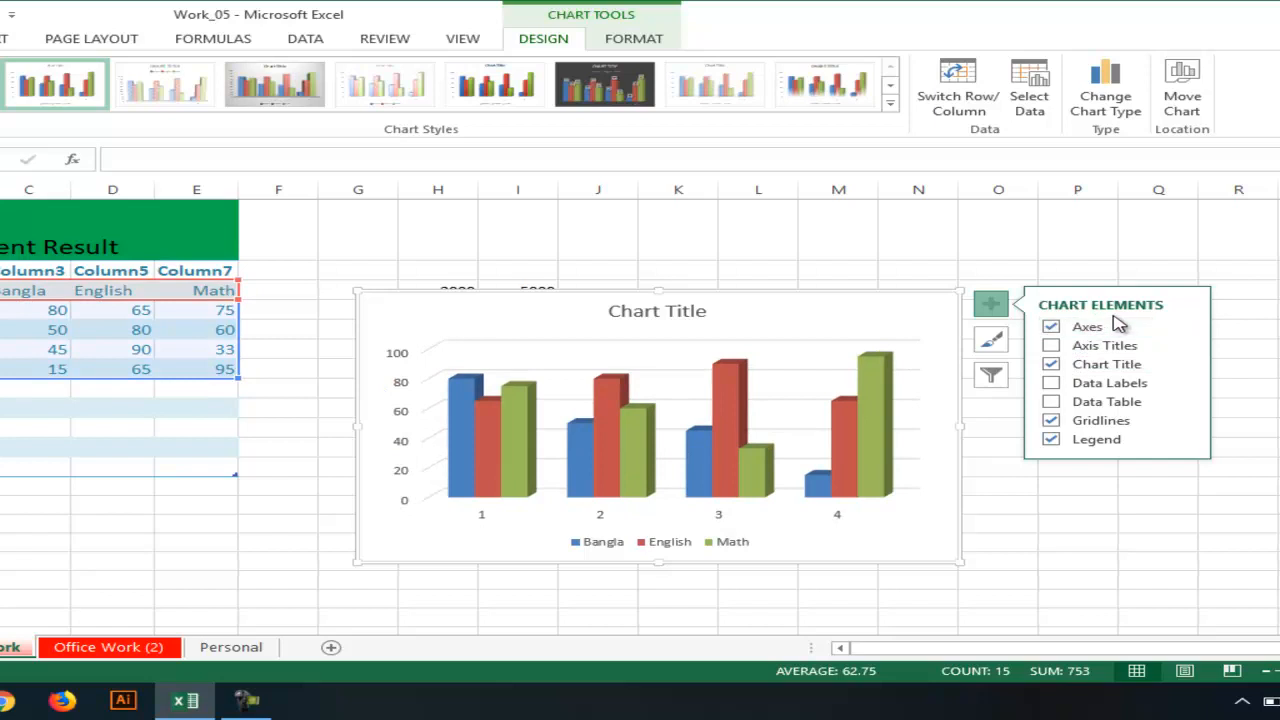
{"action": "left_click", "coordinate": [1051, 346]}
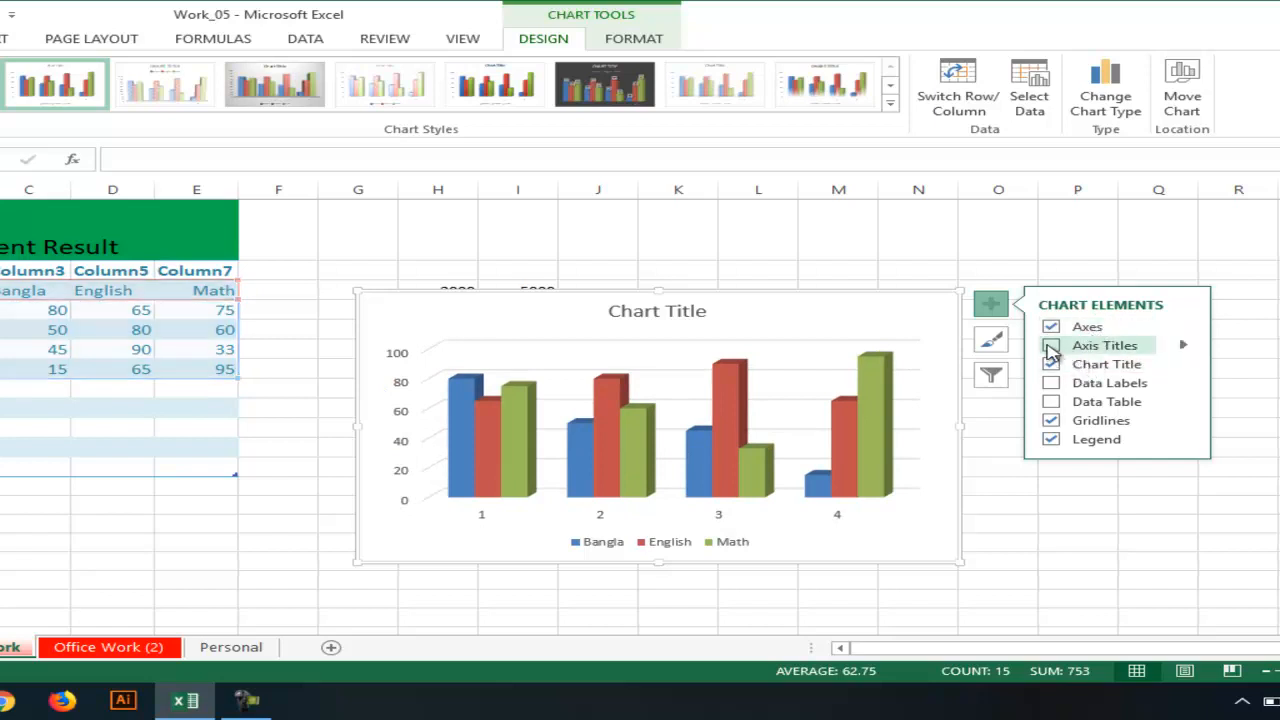
{"action": "left_click", "coordinate": [1051, 346]}
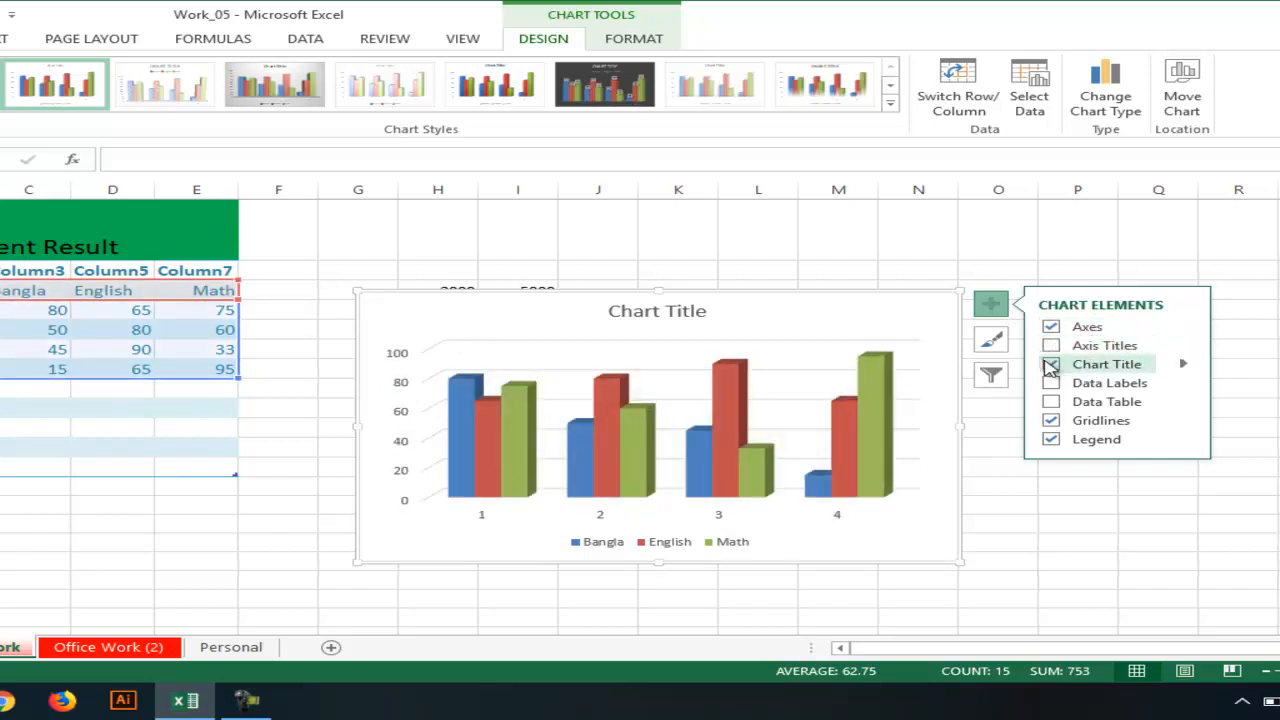
{"action": "left_click", "coordinate": [1053, 385]}
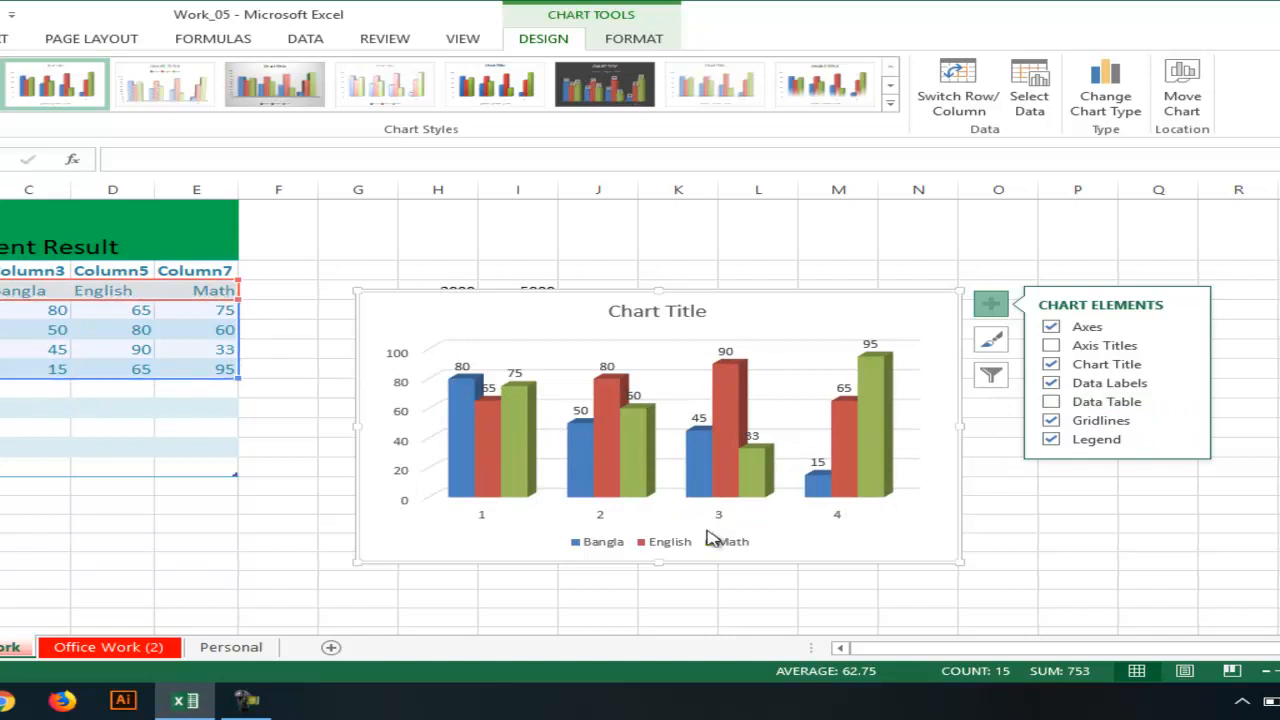
{"action": "left_click", "coordinate": [600, 552]}
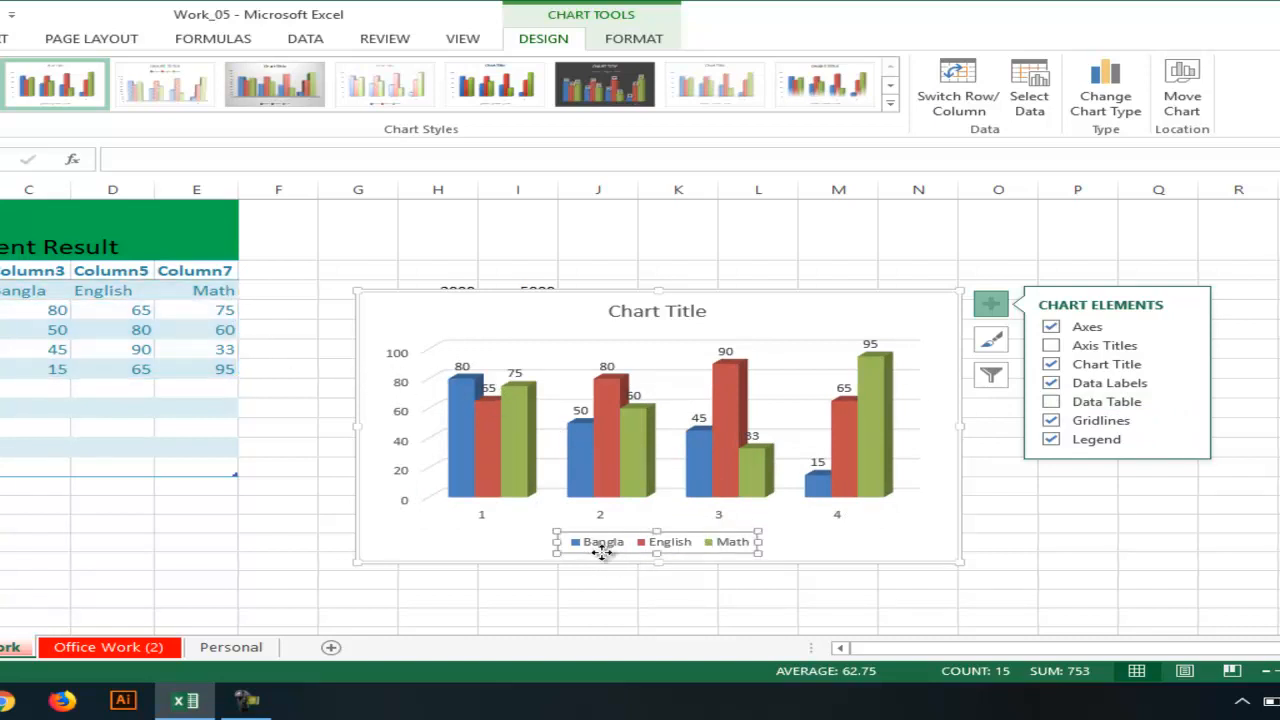
{"action": "mouse_move", "coordinate": [490, 488]}
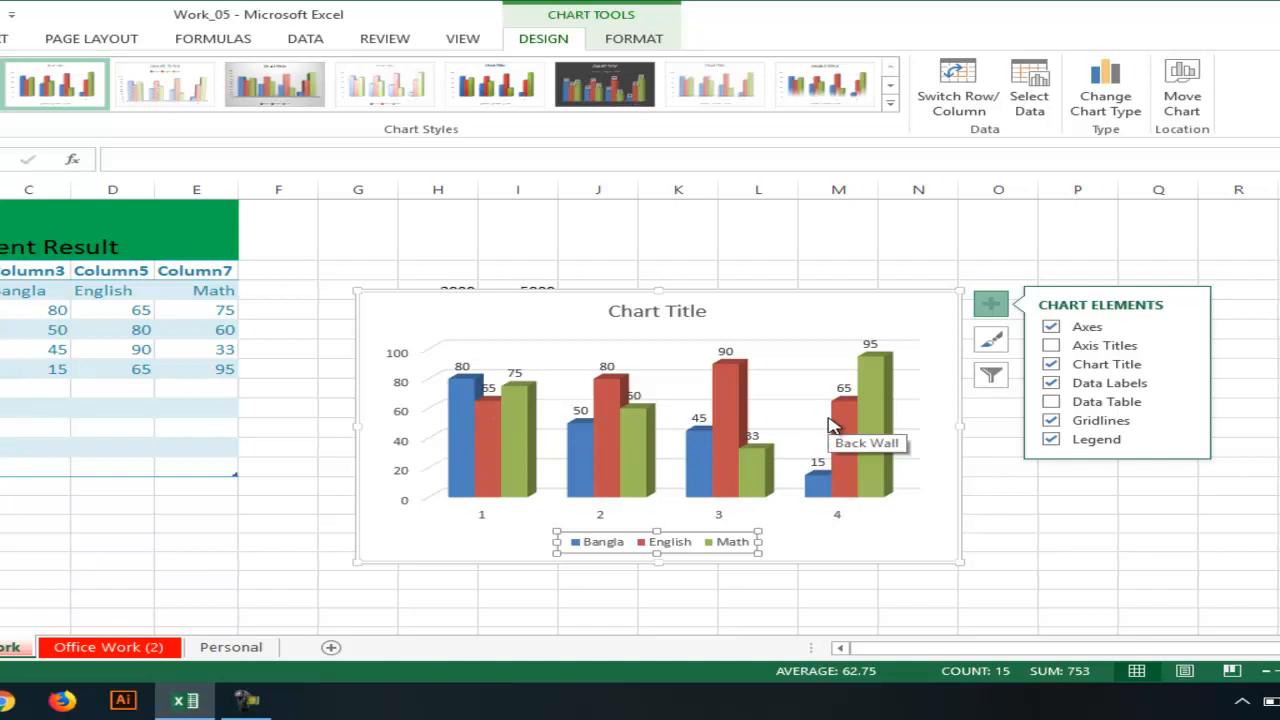
Replace the column chart's title with "Student".
{"action": "left_click", "coordinate": [670, 311]}
{"action": "left_click", "coordinate": [666, 311]}
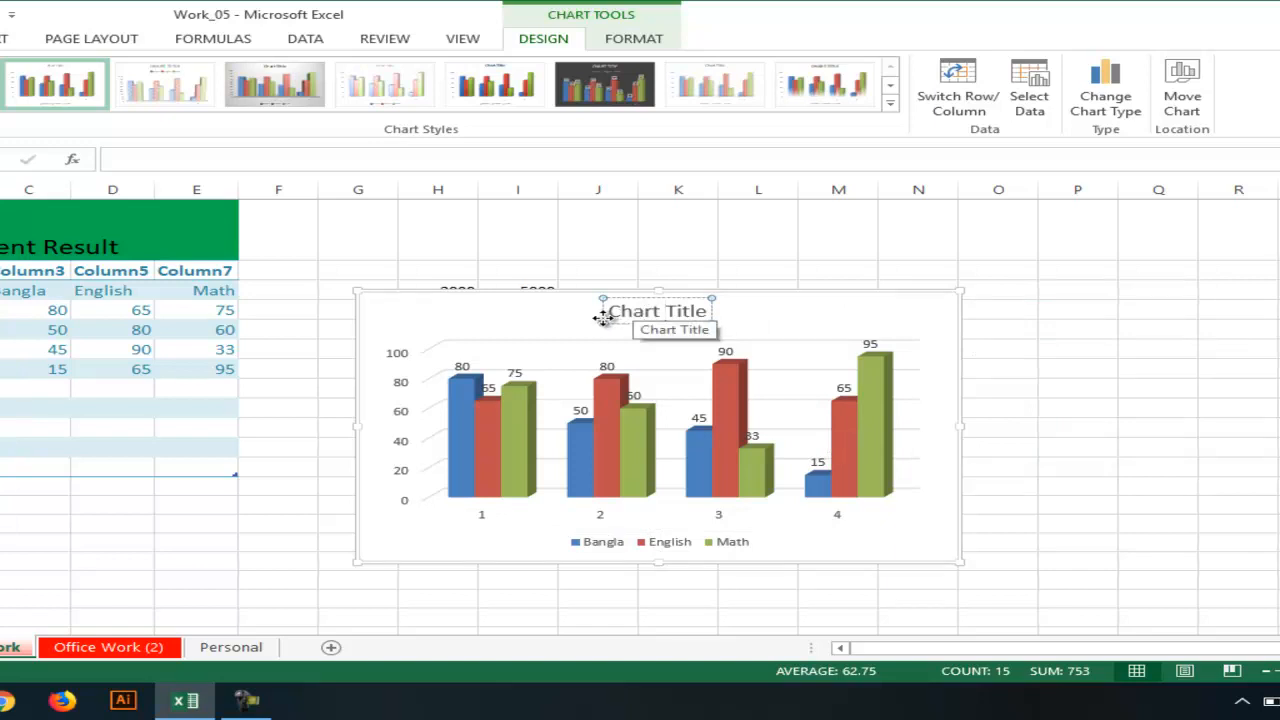
{"action": "left_click_drag", "start_coordinate": [640, 311], "coordinate": [705, 316]}
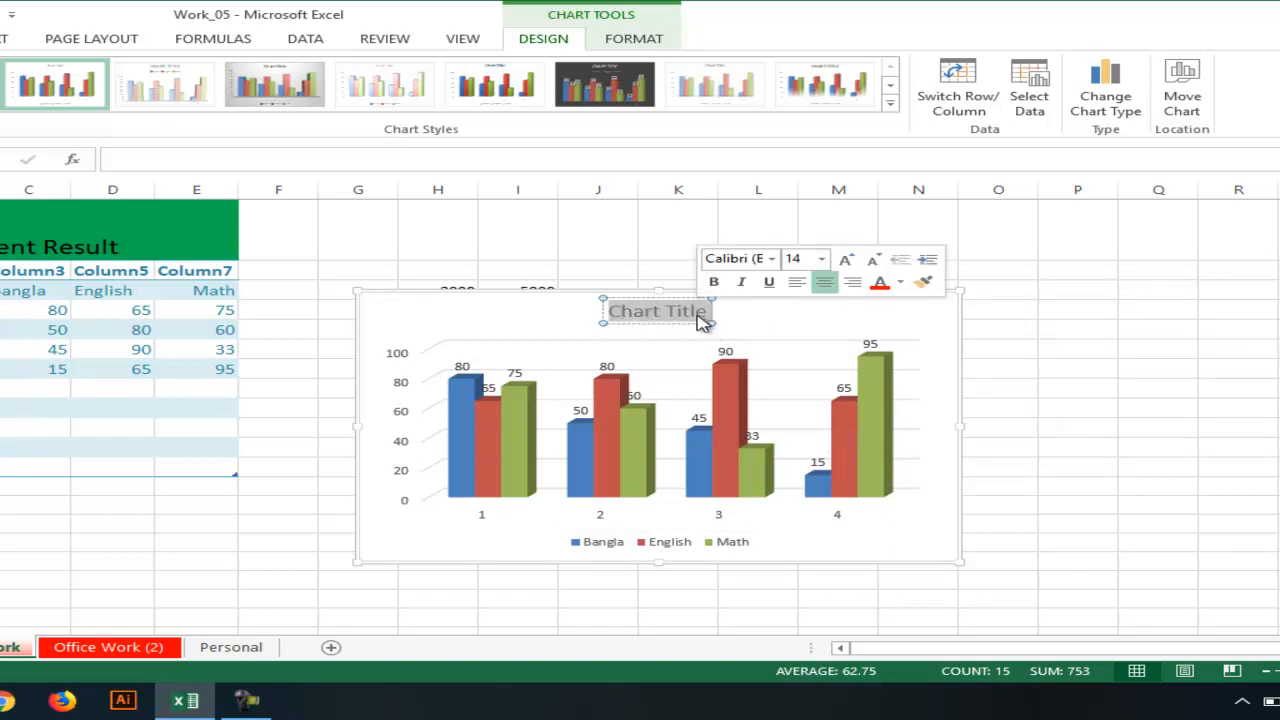
{"action": "type", "text": "S"}
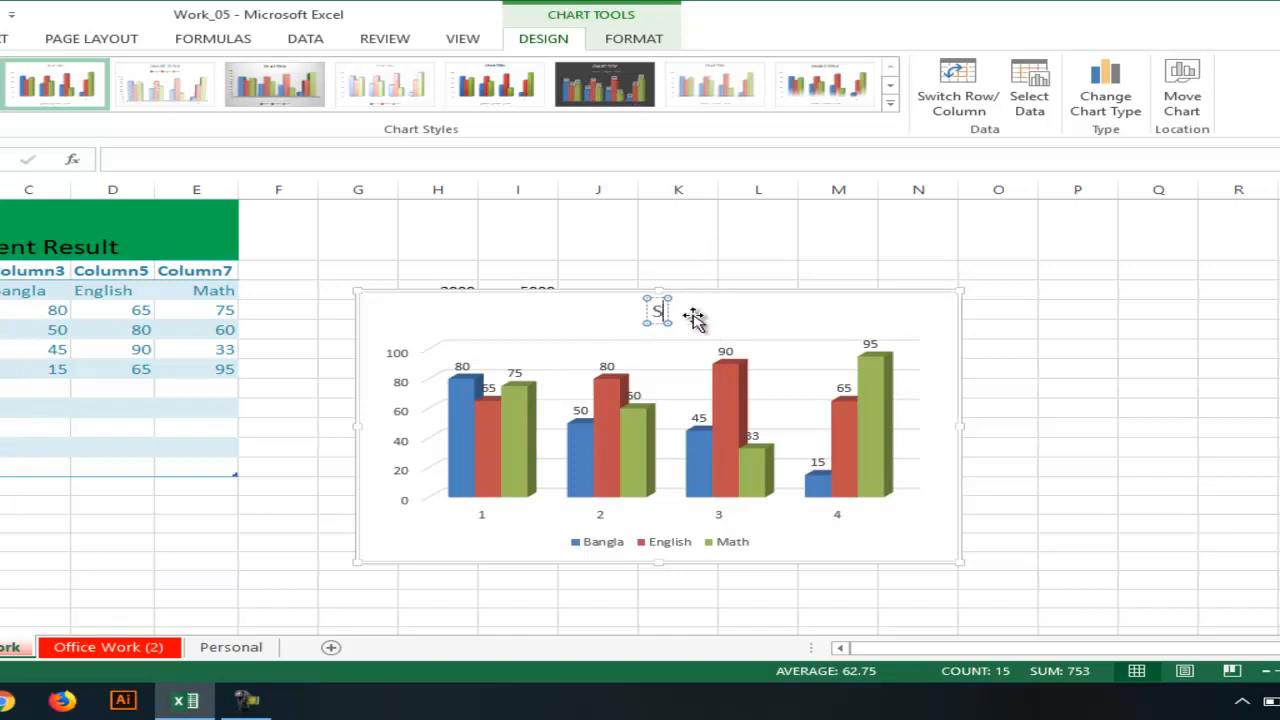
{"action": "type", "text": "tud"}
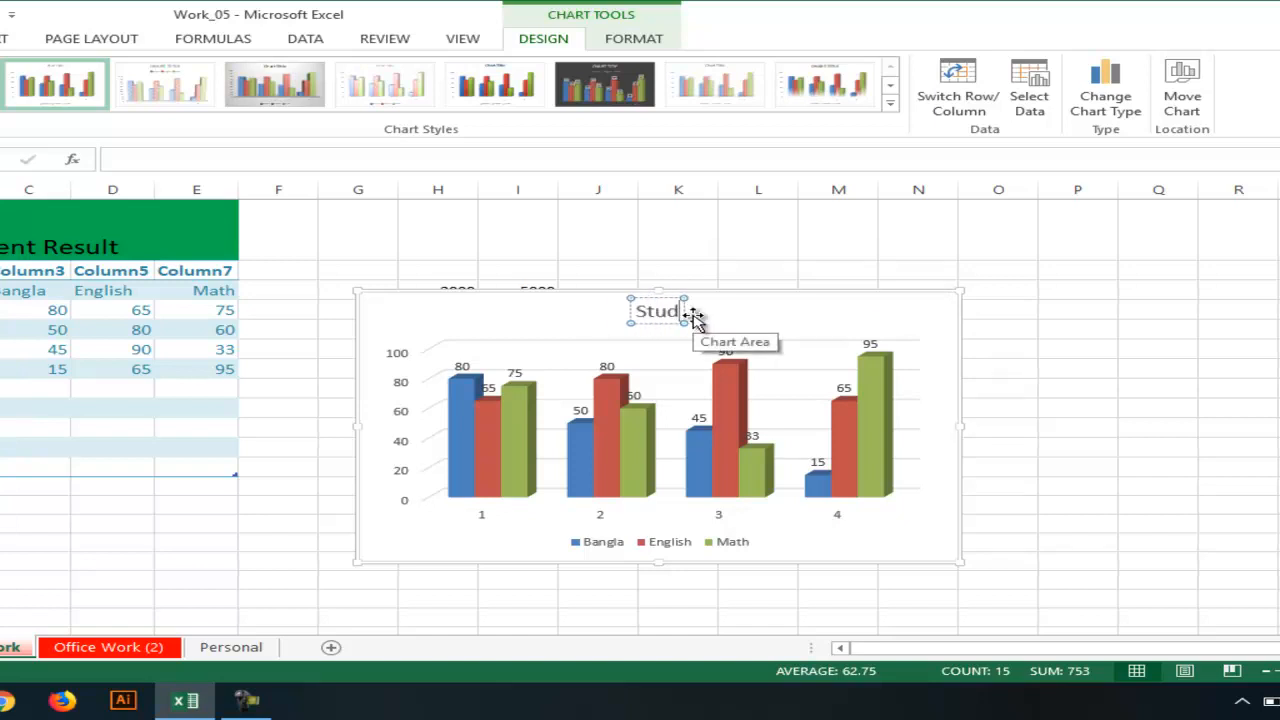
{"action": "type", "text": "ent"}
{"action": "left_click", "coordinate": [730, 418]}
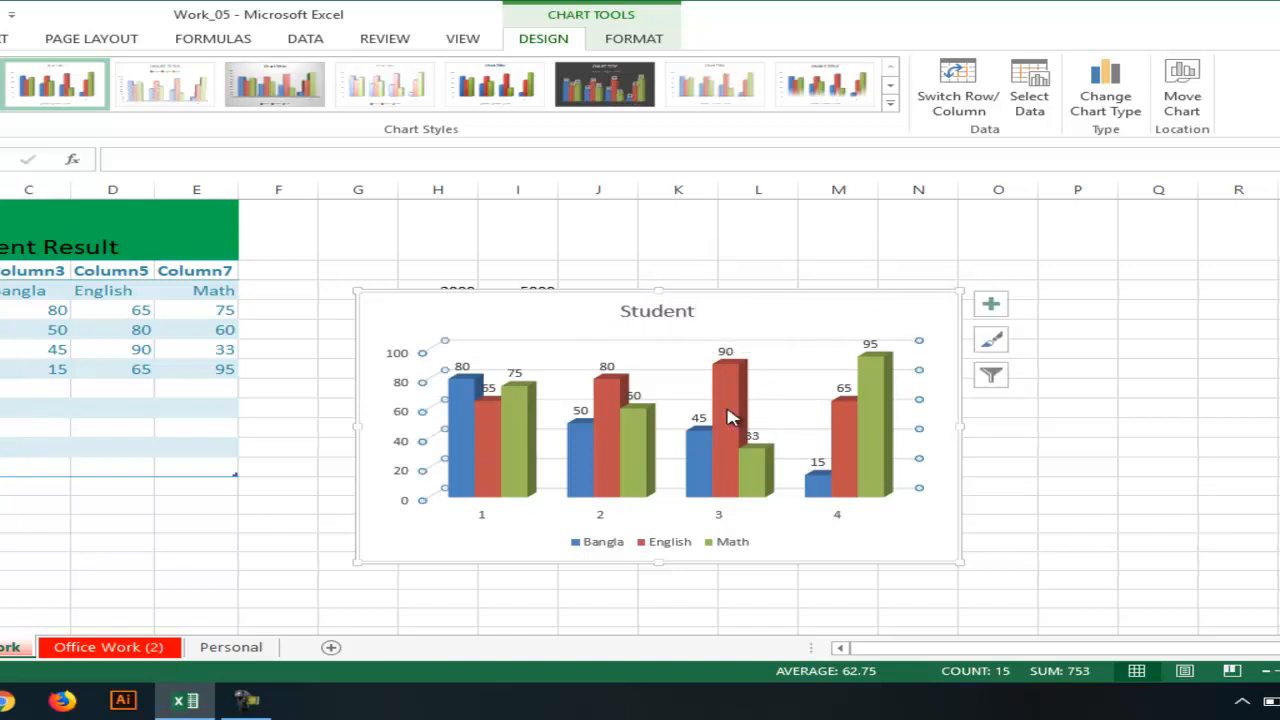
Look at the data label options and apply the fifth chart style, with a bold blue title, to the column chart.
{"action": "left_click", "coordinate": [730, 418]}
{"action": "left_click", "coordinate": [990, 304]}
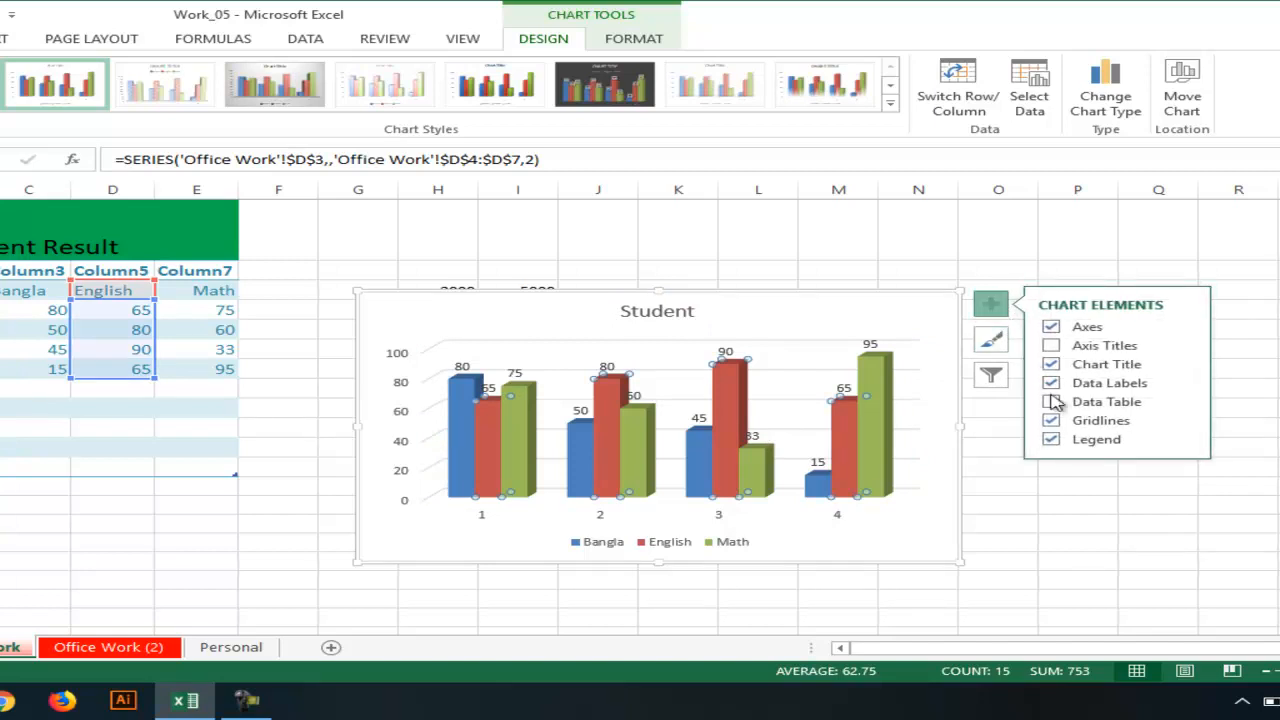
{"action": "left_click", "coordinate": [1184, 383]}
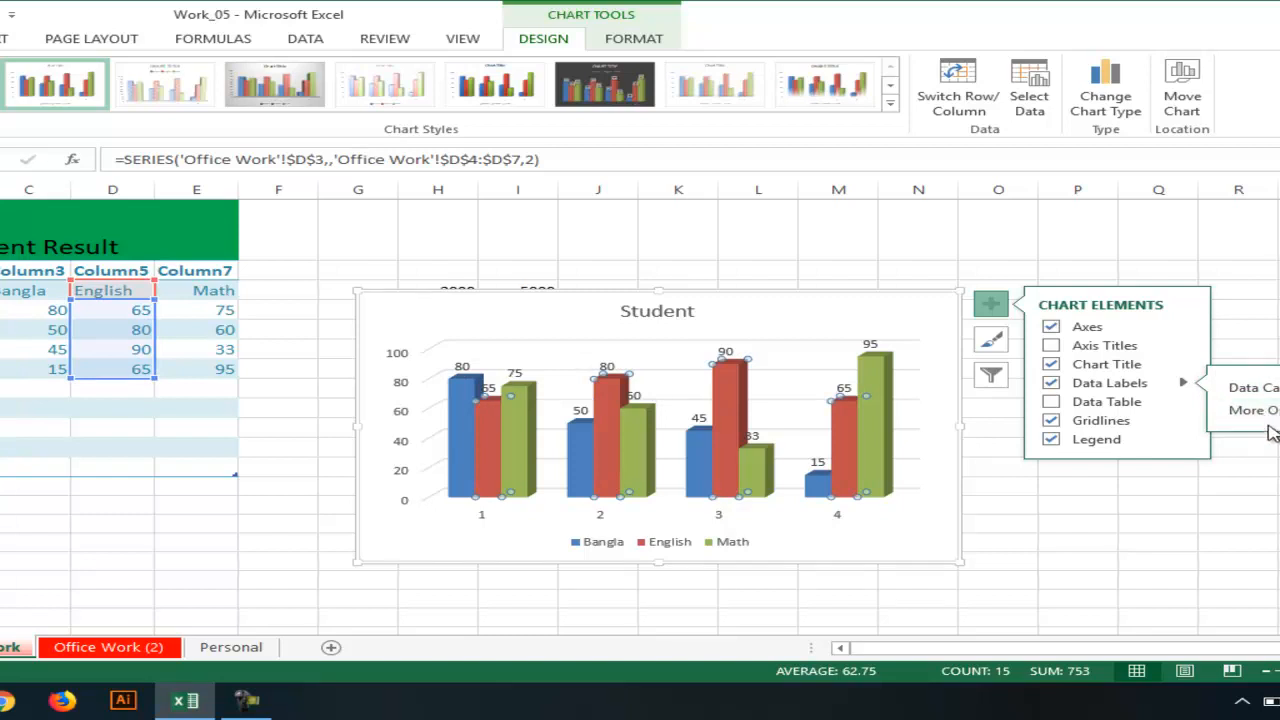
{"action": "left_click", "coordinate": [995, 342]}
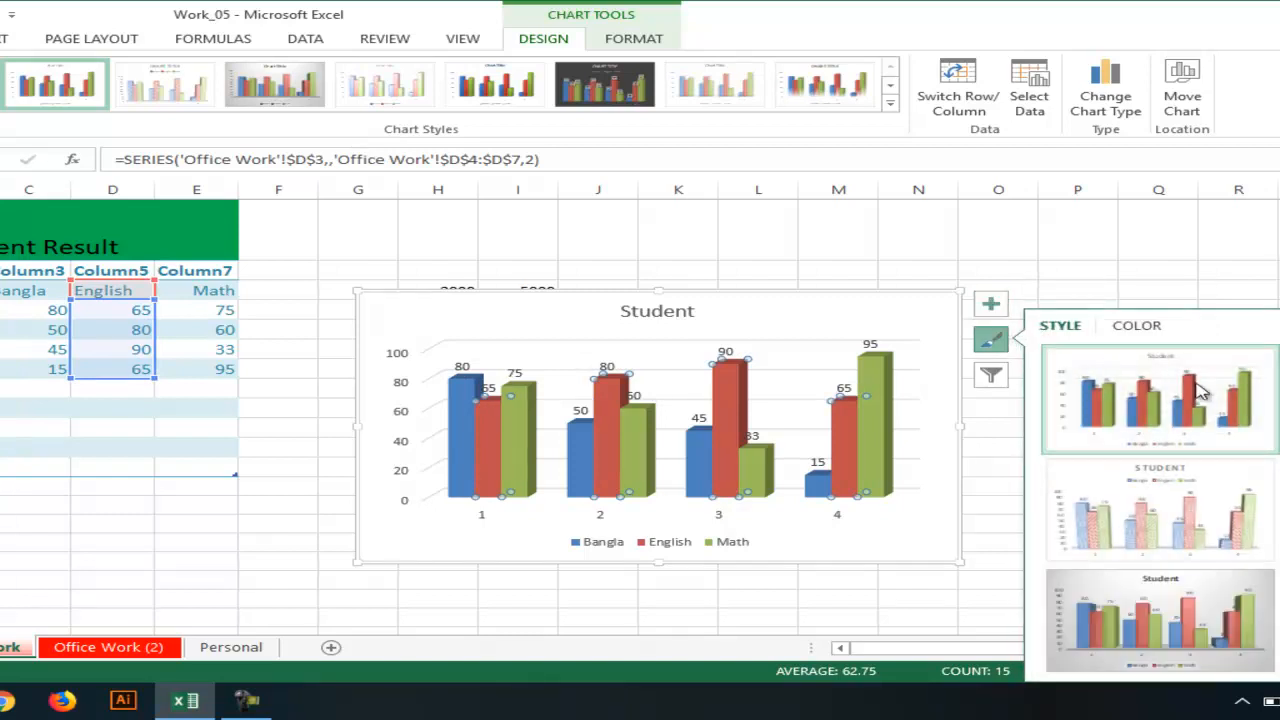
{"action": "scroll", "coordinate": [1200, 430], "scroll_direction": "down", "scroll_amount": 3}
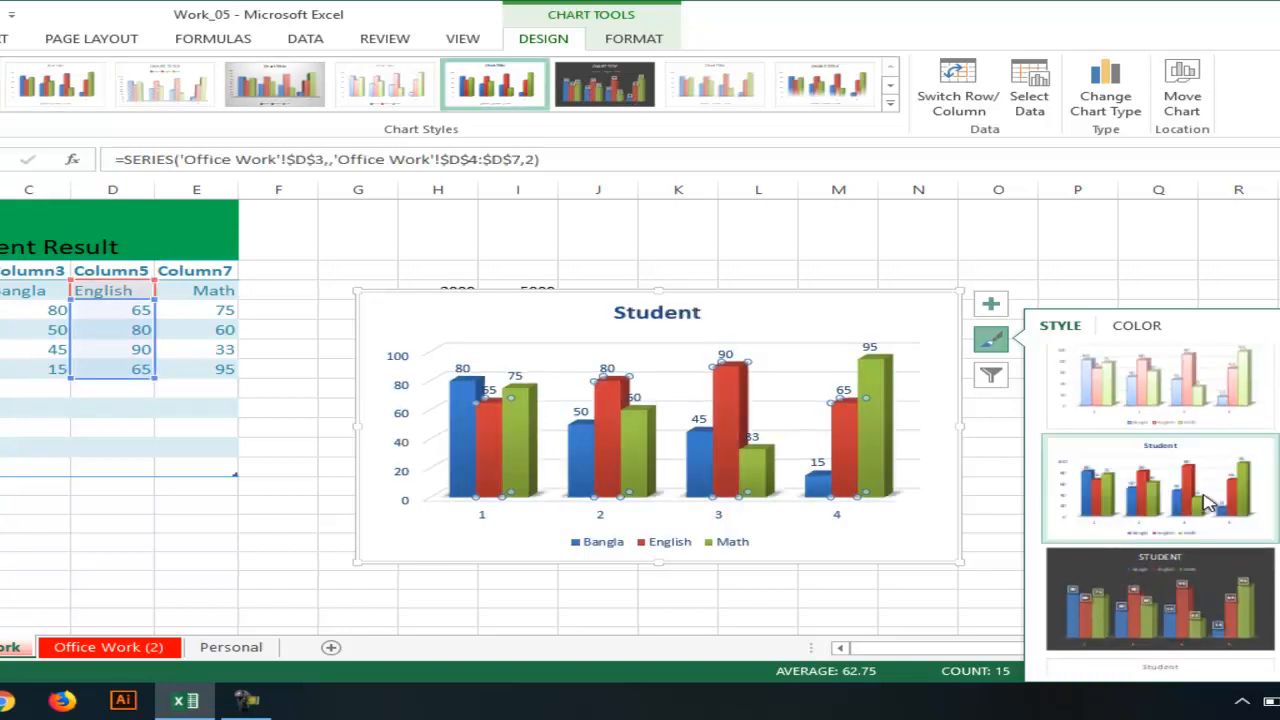
Examine the series and category filters of the Student chart and close them without applying a filter.
{"action": "left_click", "coordinate": [992, 374]}
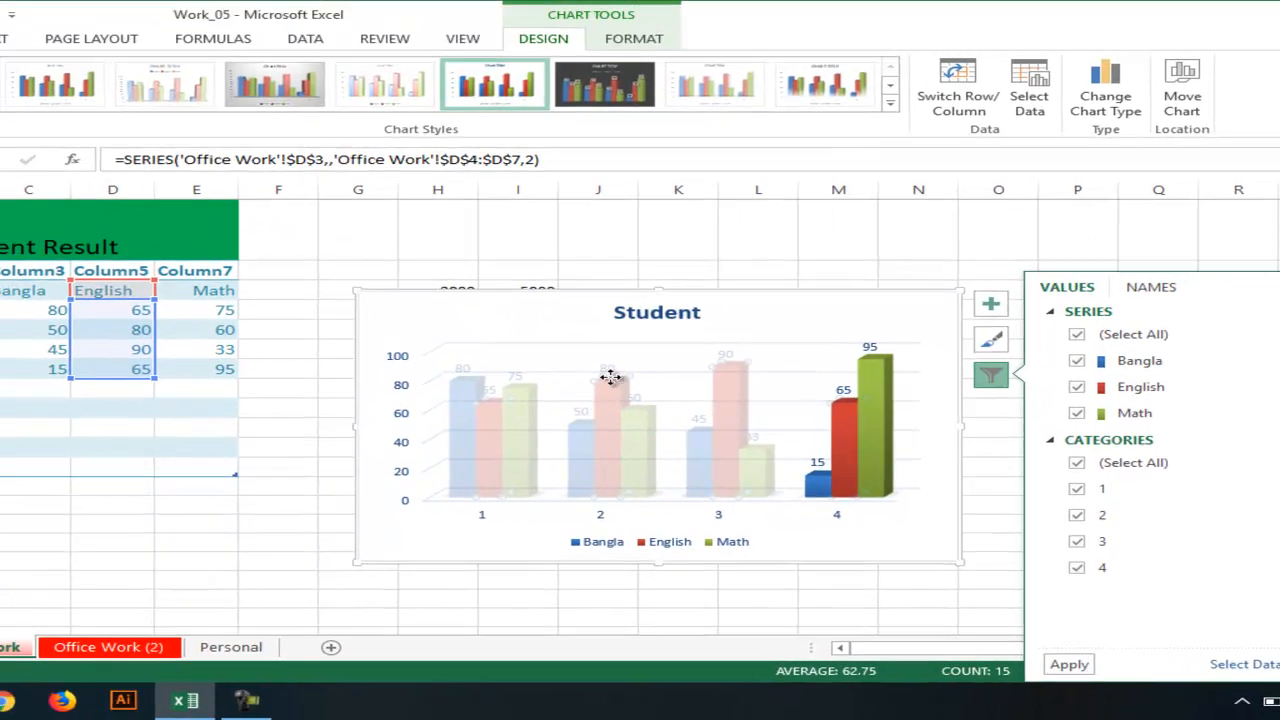
{"action": "left_click", "coordinate": [610, 376]}
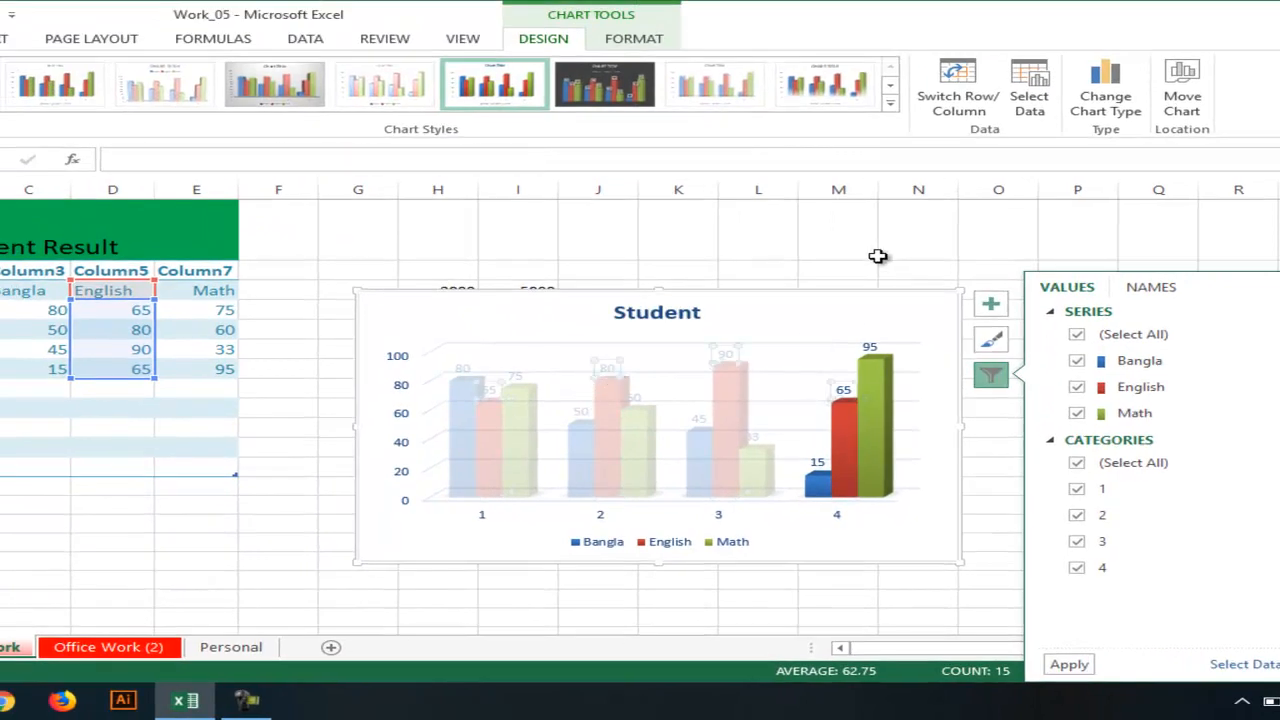
{"action": "left_click", "coordinate": [880, 434]}
{"action": "left_click", "coordinate": [817, 285]}
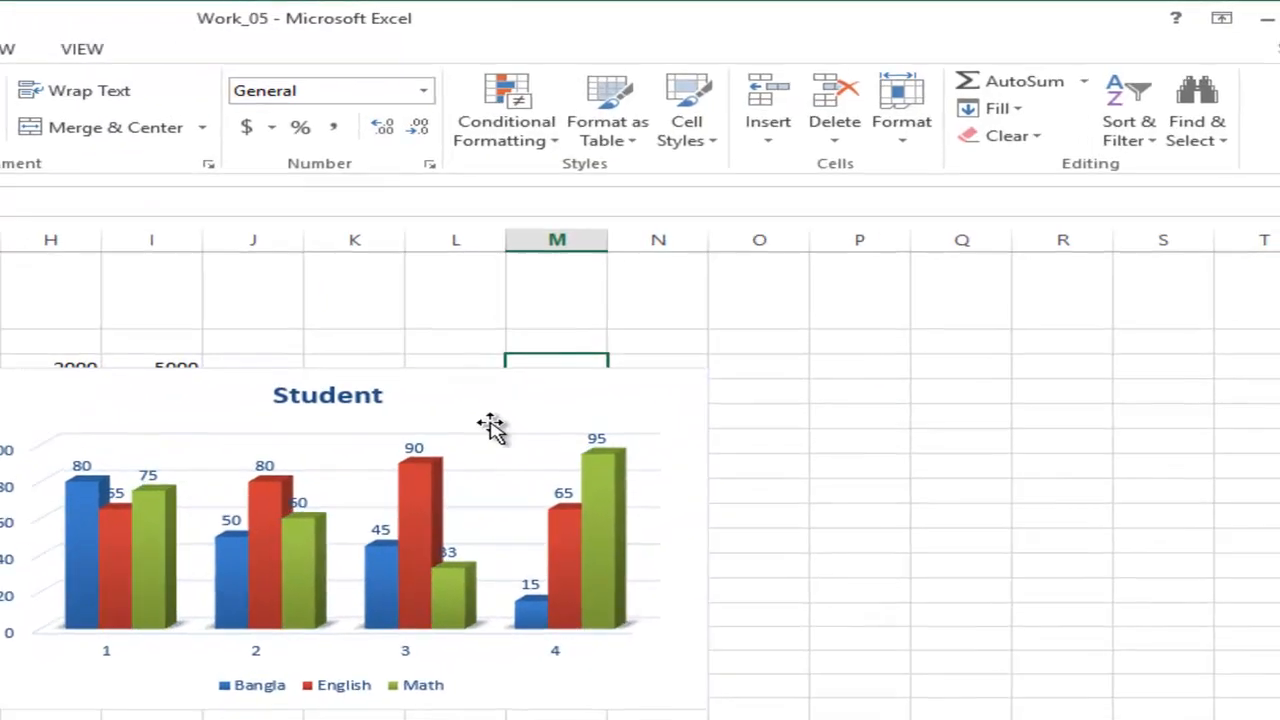
Delete the Student column chart from the worksheet.
{"action": "left_click", "coordinate": [490, 425]}
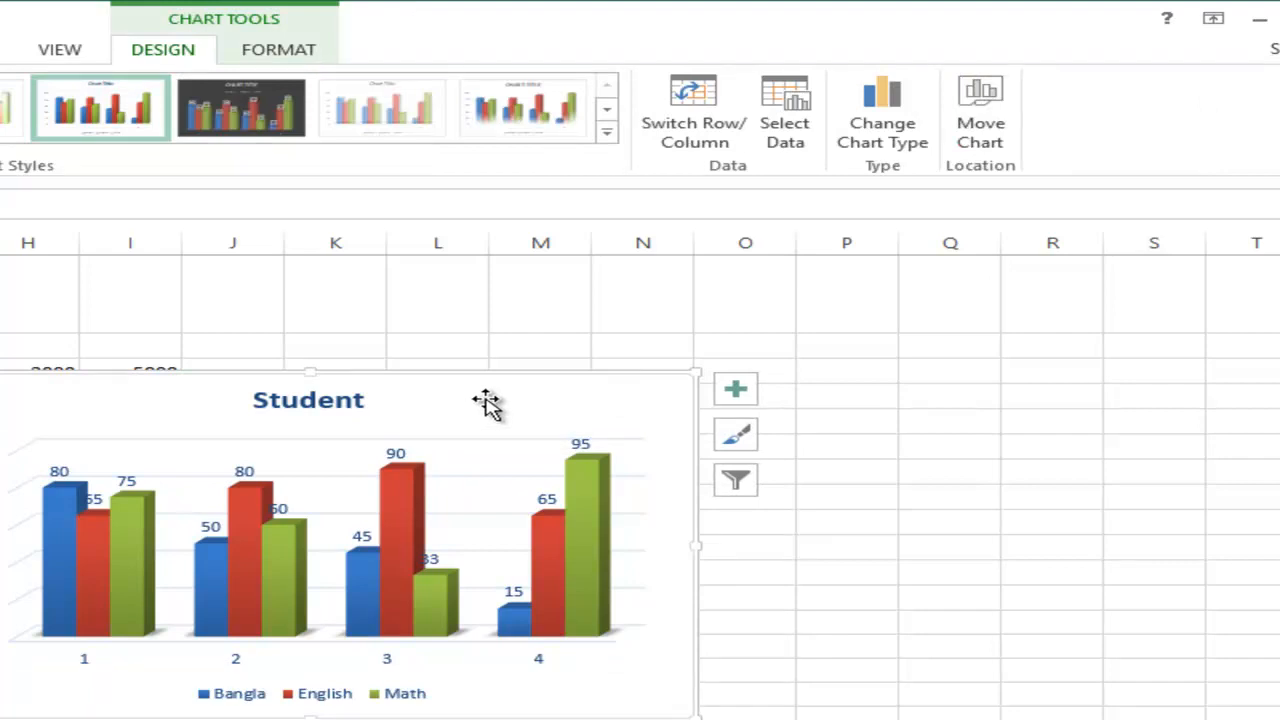
{"action": "key", "text": "Delete"}
{"action": "left_click", "coordinate": [335, 520]}
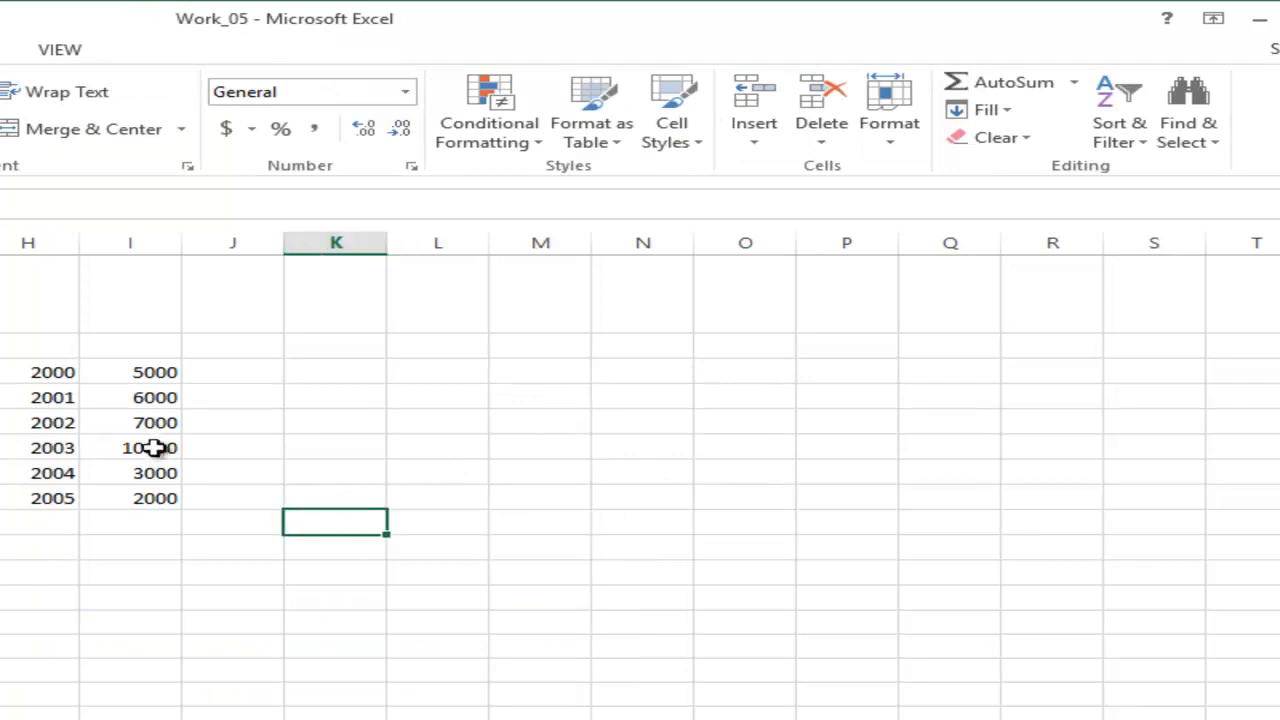
Insert a 3-D pie chart from the yearly amounts in I3:I8.
{"action": "left_click_drag", "start_coordinate": [160, 374], "coordinate": [175, 497]}
{"action": "left_click", "coordinate": [148, 414]}
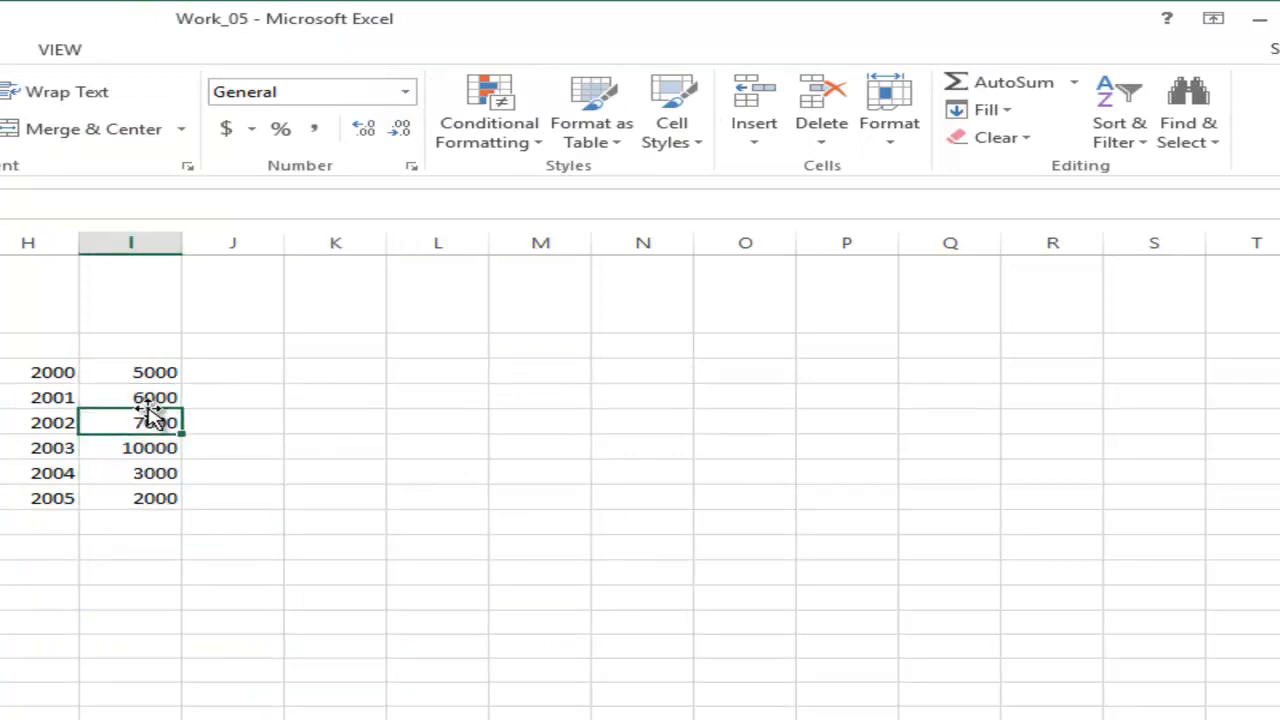
{"action": "left_click", "coordinate": [166, 372]}
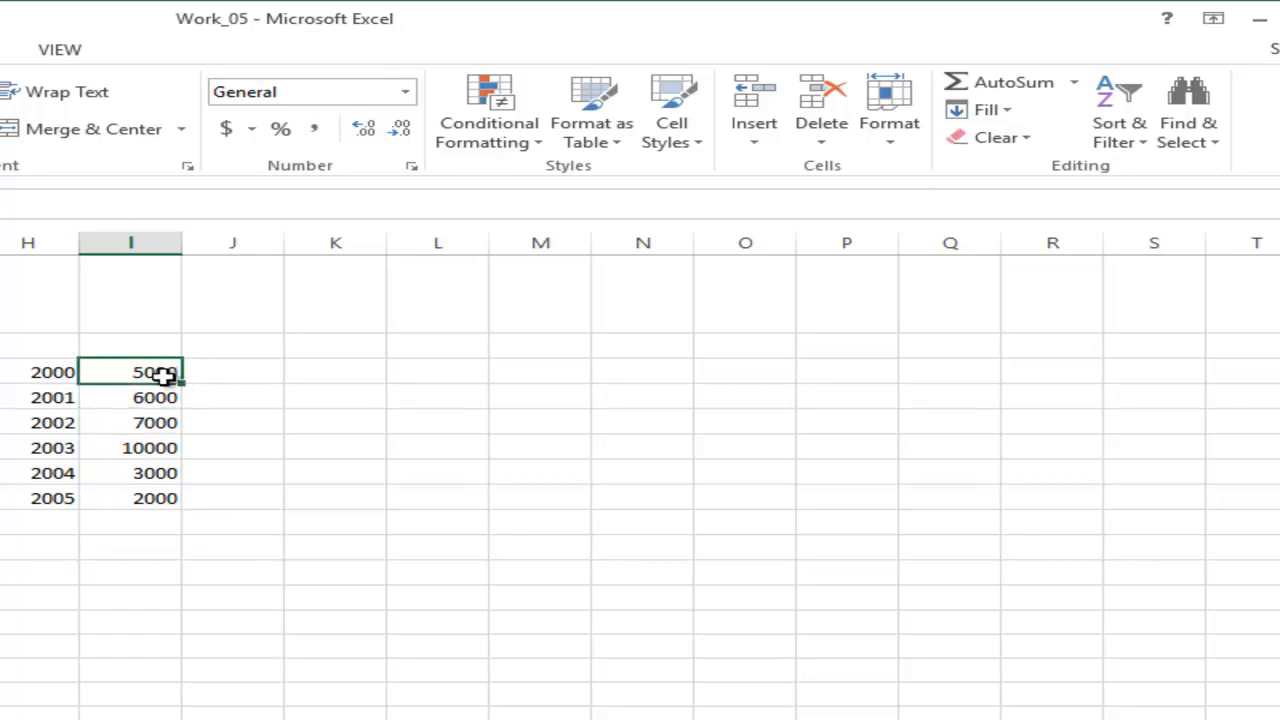
{"action": "left_click_drag", "start_coordinate": [165, 374], "coordinate": [165, 497]}
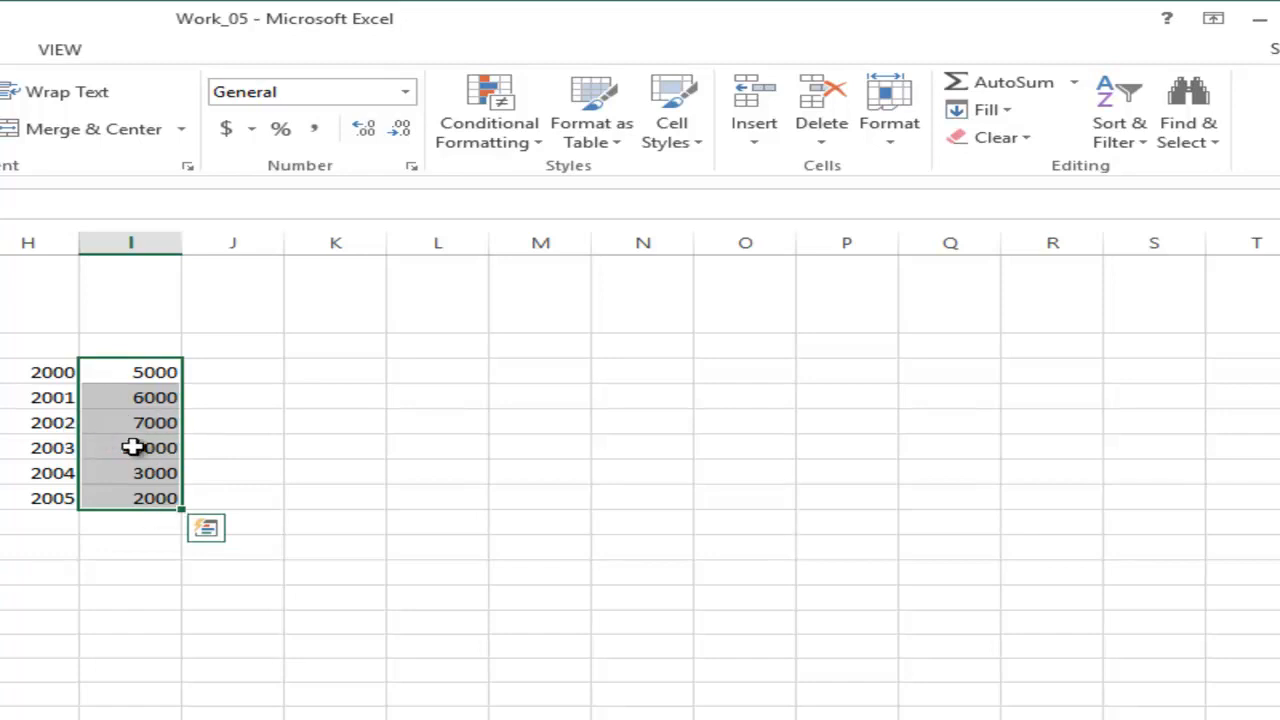
{"action": "left_click", "coordinate": [165, 444]}
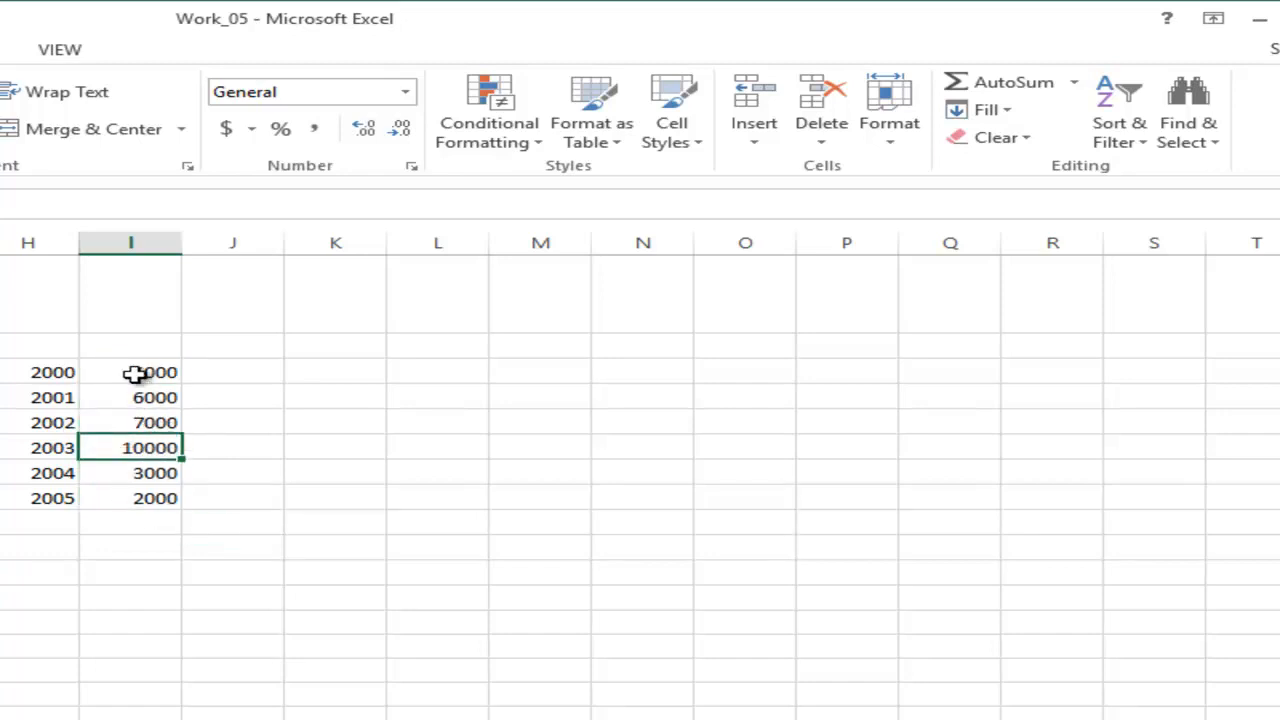
{"action": "left_click_drag", "start_coordinate": [135, 374], "coordinate": [151, 500]}
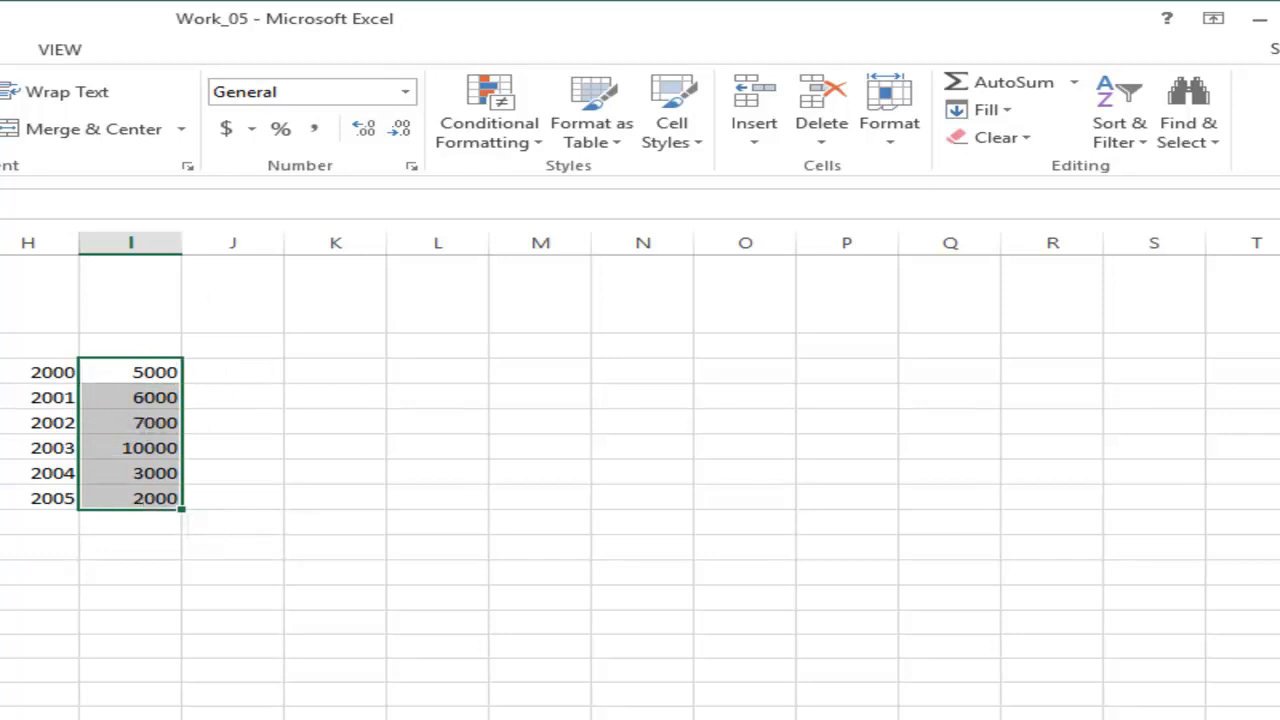
{"action": "key", "text": "alt+n"}
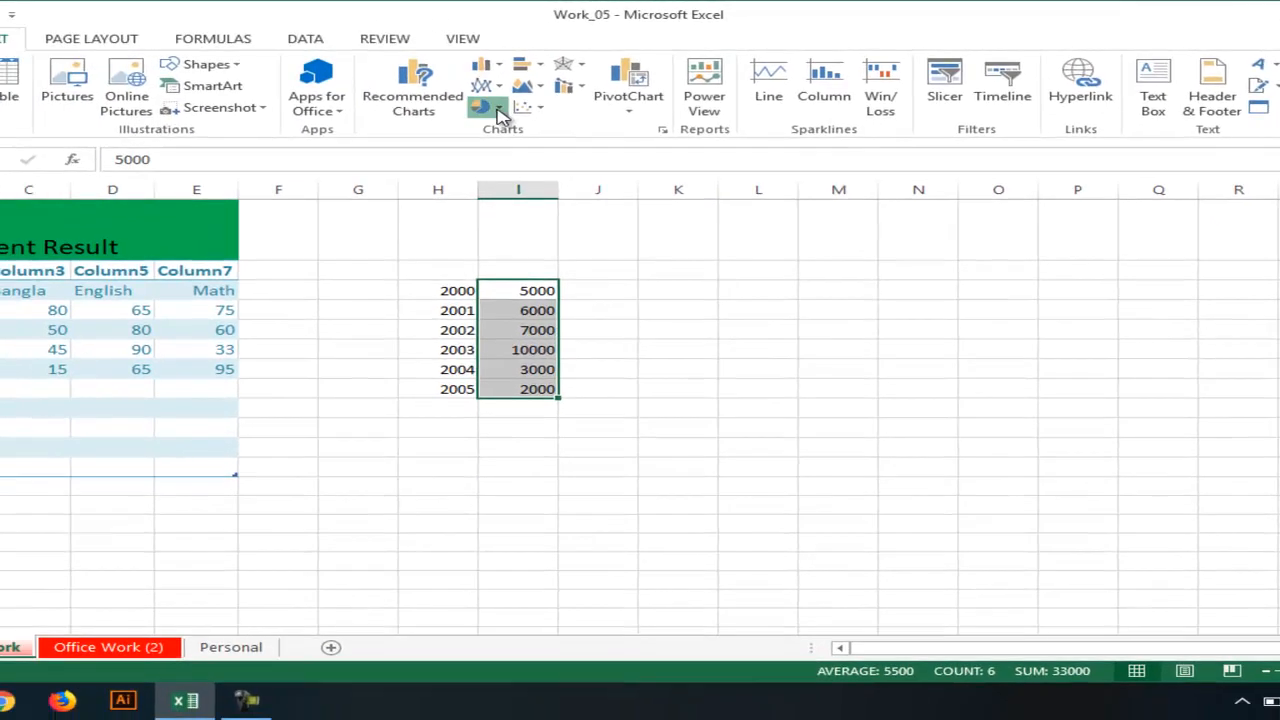
{"action": "left_click", "coordinate": [105, 137]}
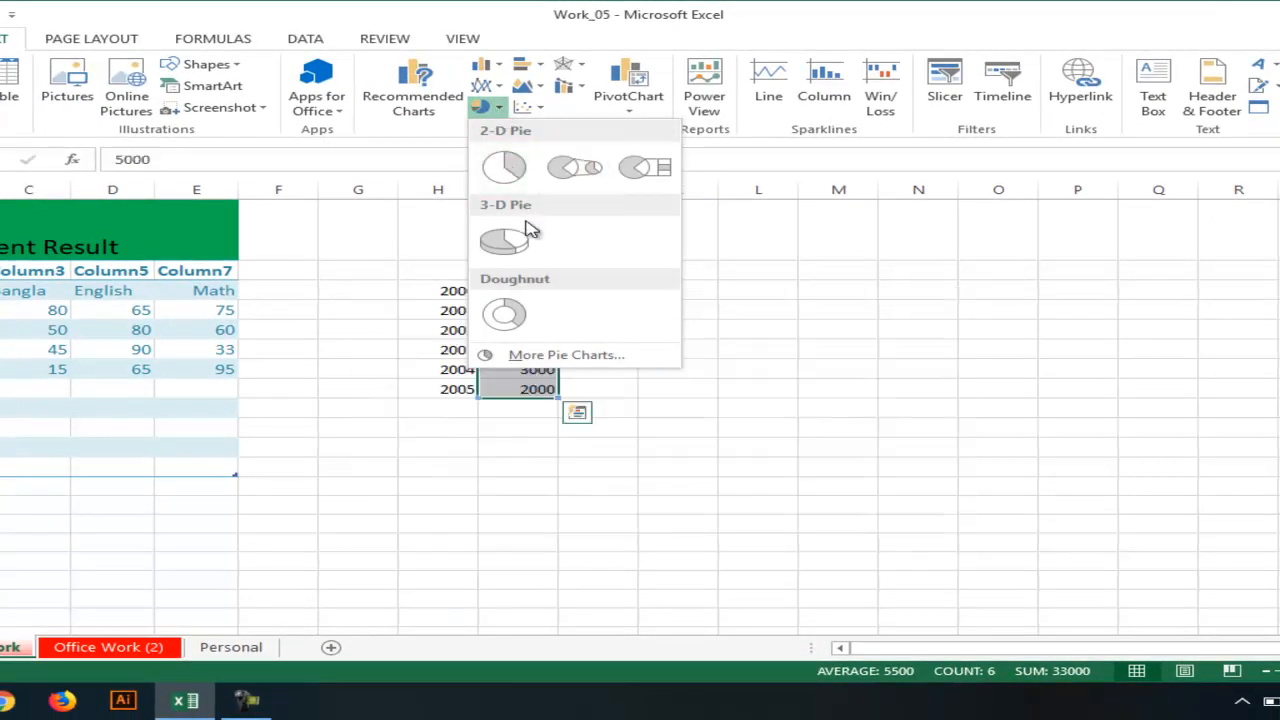
{"action": "left_click", "coordinate": [524, 252]}
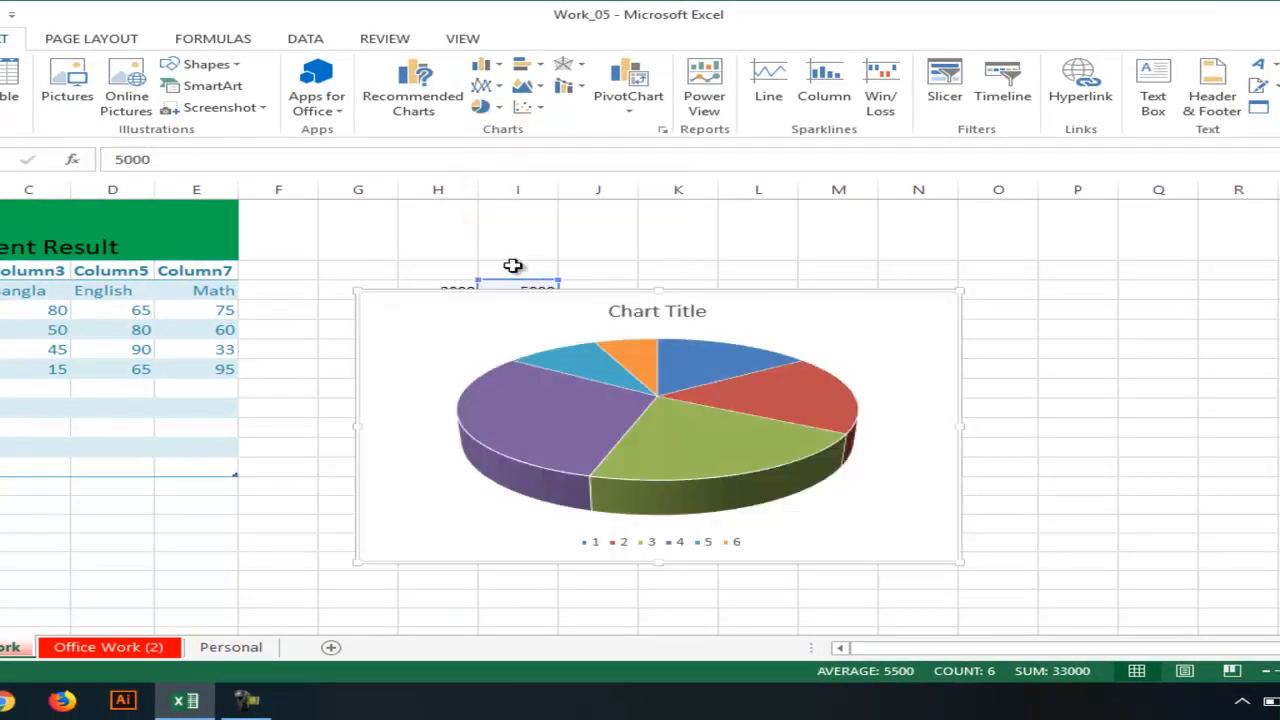
Move the pie chart below the yearly data and shift its title slightly to the right.
{"action": "left_click_drag", "start_coordinate": [738, 330], "coordinate": [766, 409]}
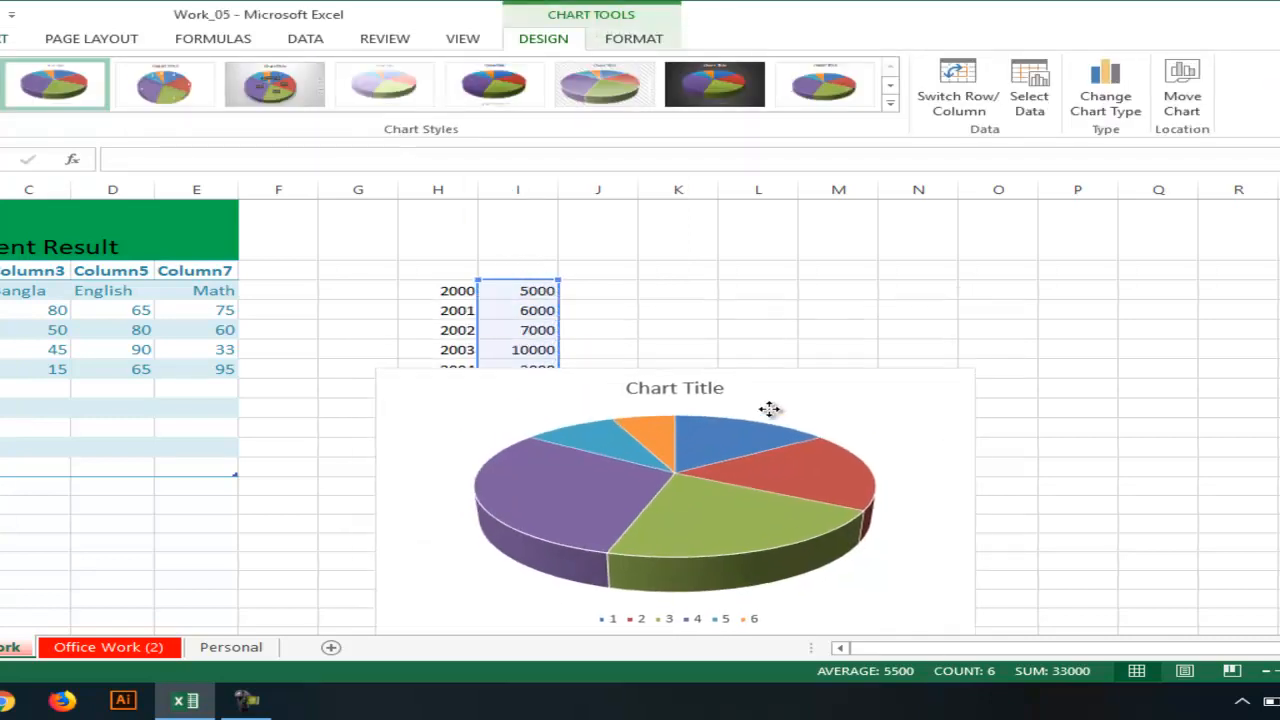
{"action": "scroll", "coordinate": [731, 309], "scroll_direction": "down", "scroll_amount": 2}
{"action": "left_click_drag", "start_coordinate": [735, 290], "coordinate": [793, 356]}
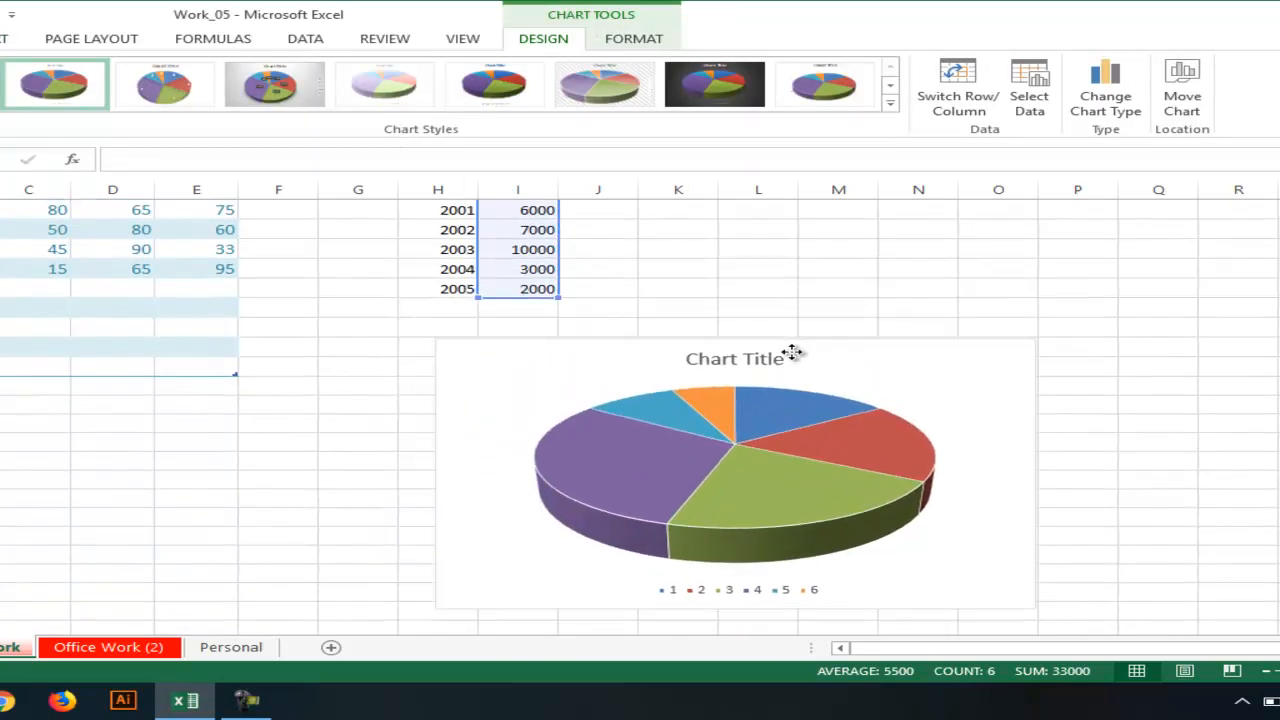
{"action": "left_click", "coordinate": [785, 353]}
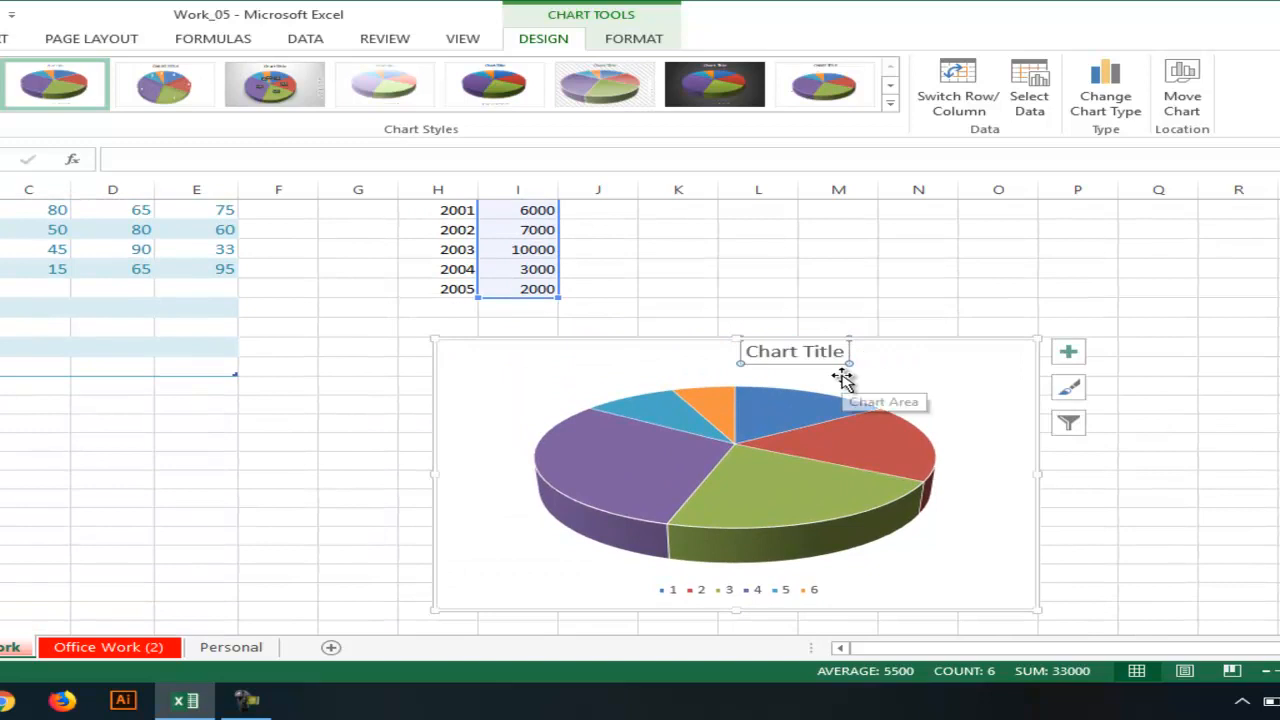
Undo the last move of the pie chart's title.
{"action": "key", "text": "ctrl+z"}
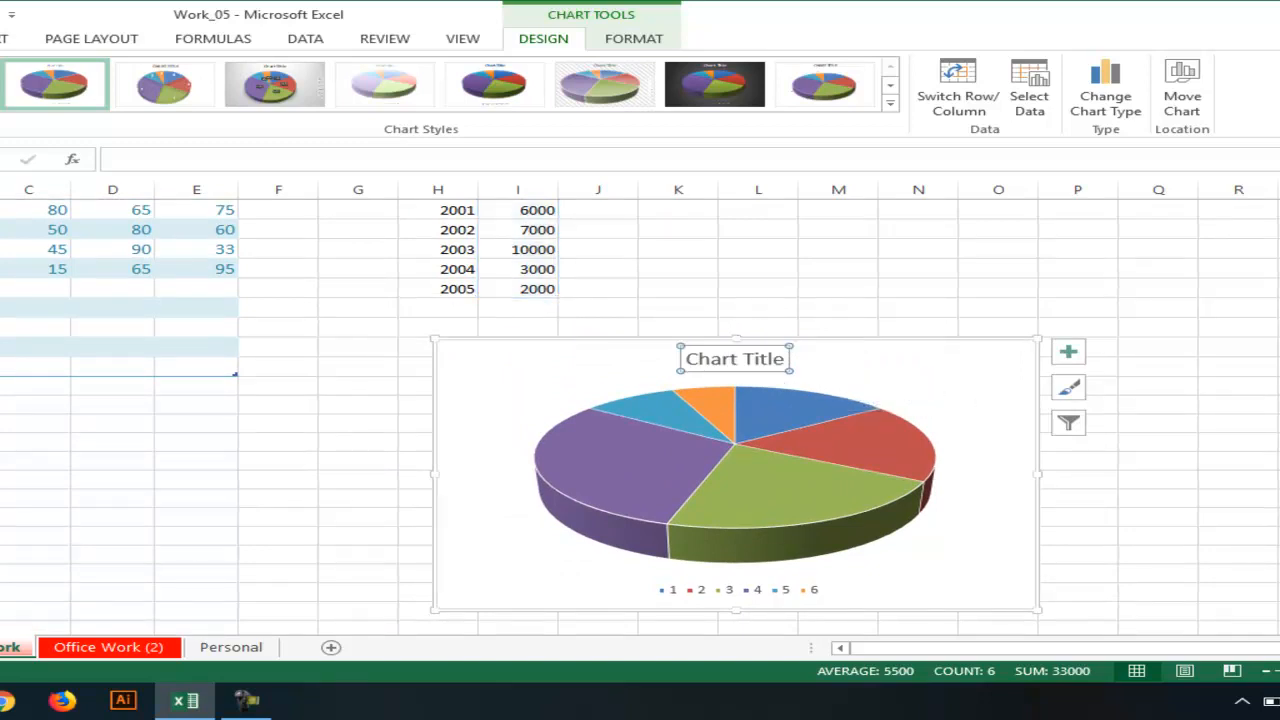
{"action": "scroll", "coordinate": [1246, 429], "scroll_direction": "up", "scroll_amount": 2}
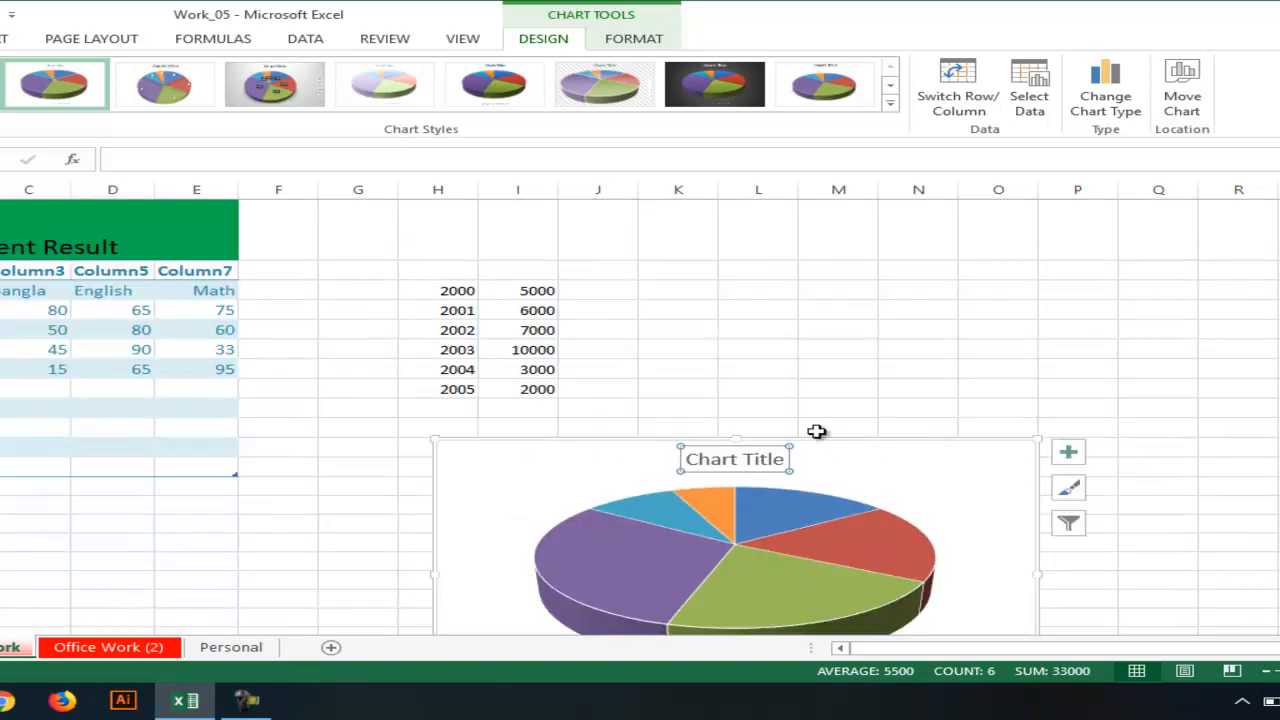
{"action": "scroll", "coordinate": [818, 410], "scroll_direction": "down", "scroll_amount": 1}
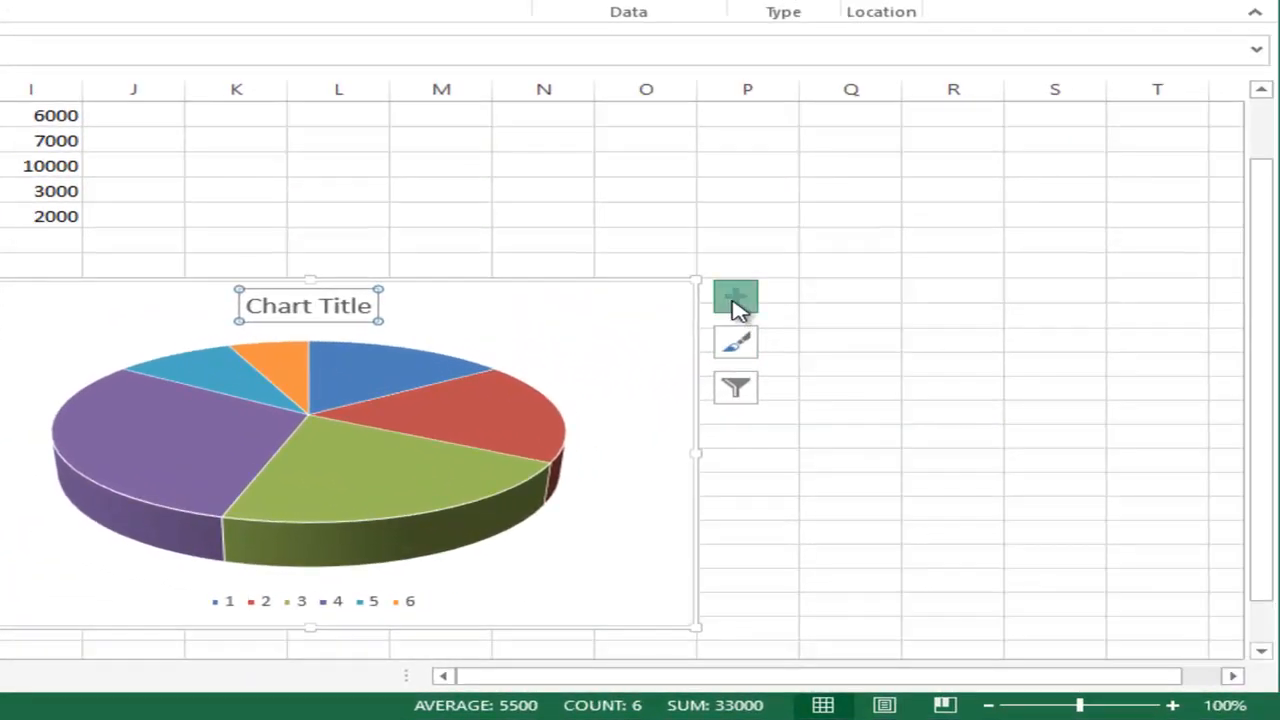
Add data labels to the pie chart, keeping its title and legend.
{"action": "left_click", "coordinate": [736, 302]}
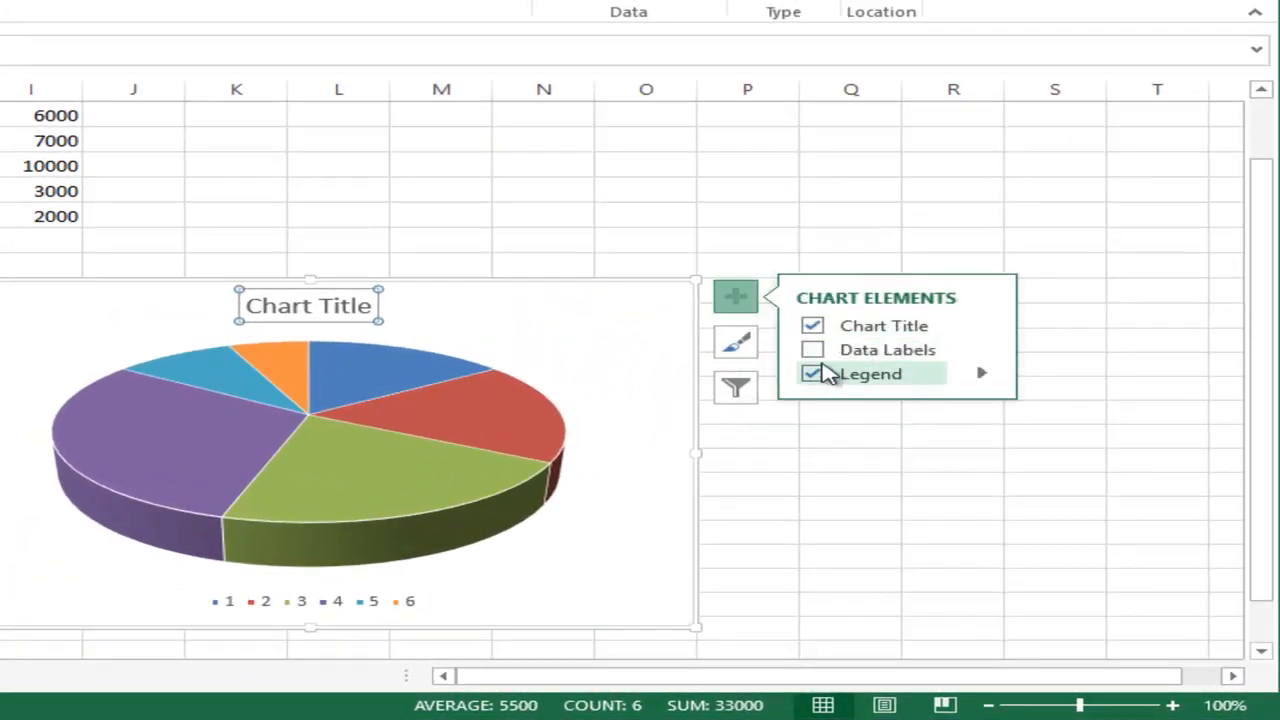
{"action": "left_click", "coordinate": [815, 354]}
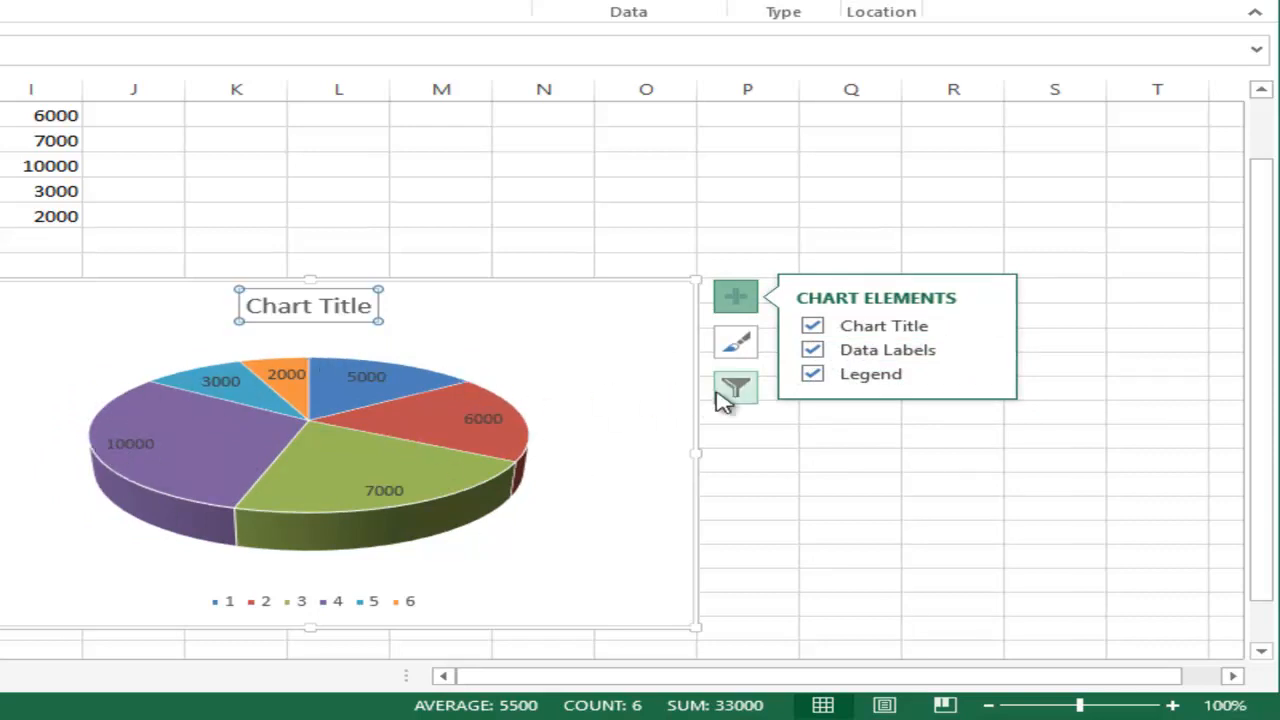
{"action": "left_click", "coordinate": [592, 360]}
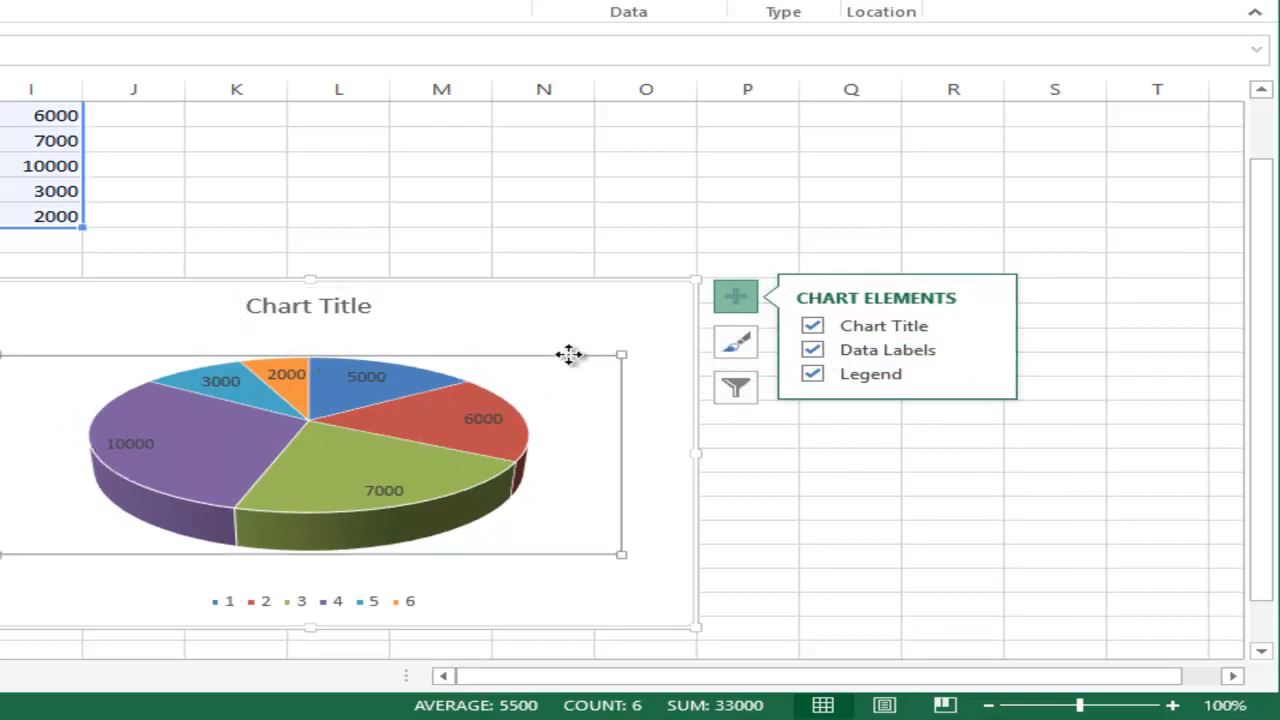
Open the chart area's formatting options and examine the fill, size and properties, text fill, text outline and text effect settings.
{"action": "left_click", "coordinate": [572, 306]}
{"action": "right_click", "coordinate": [568, 297]}
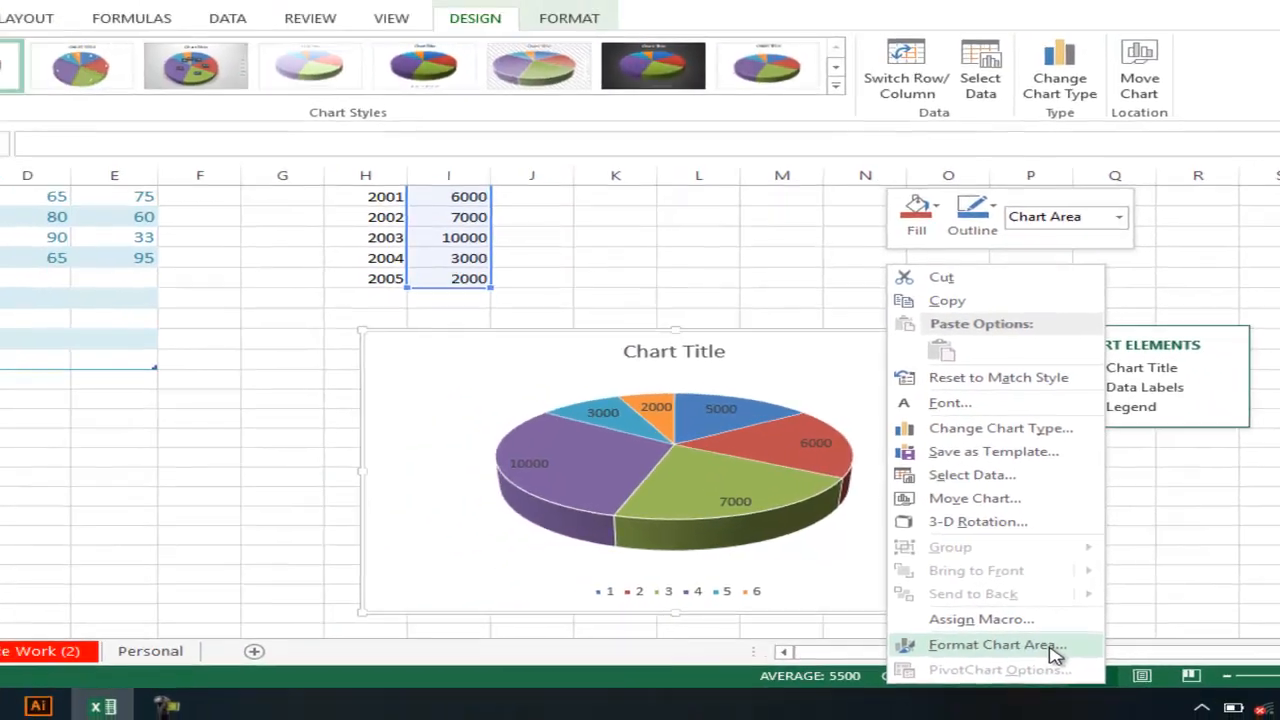
{"action": "left_click", "coordinate": [700, 663]}
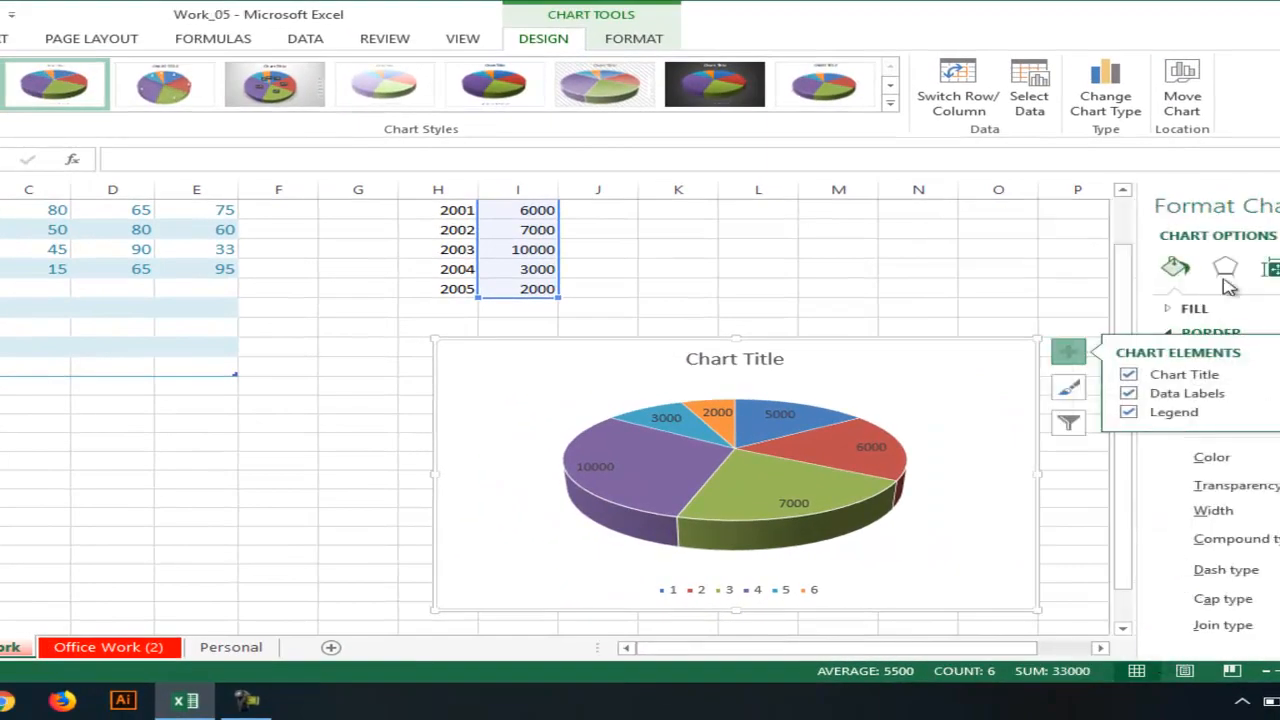
{"action": "left_click", "coordinate": [1201, 307]}
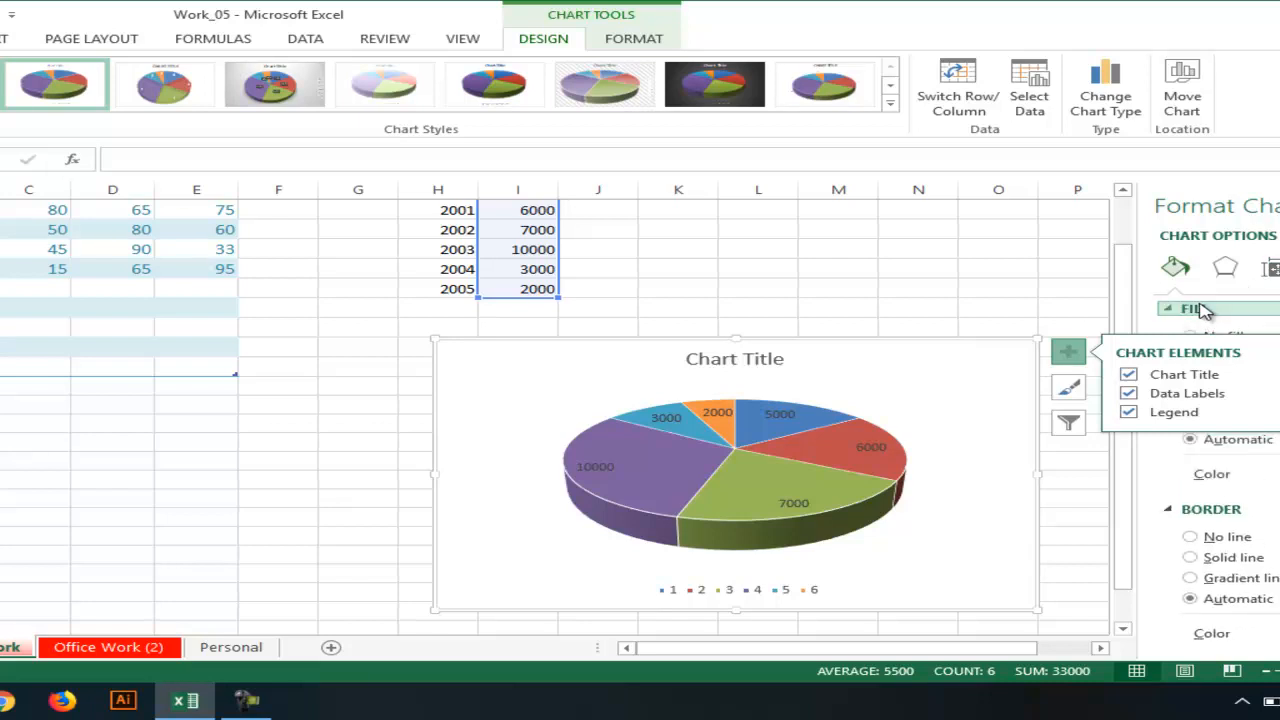
{"action": "left_click", "coordinate": [1201, 307]}
{"action": "left_click", "coordinate": [1270, 268]}
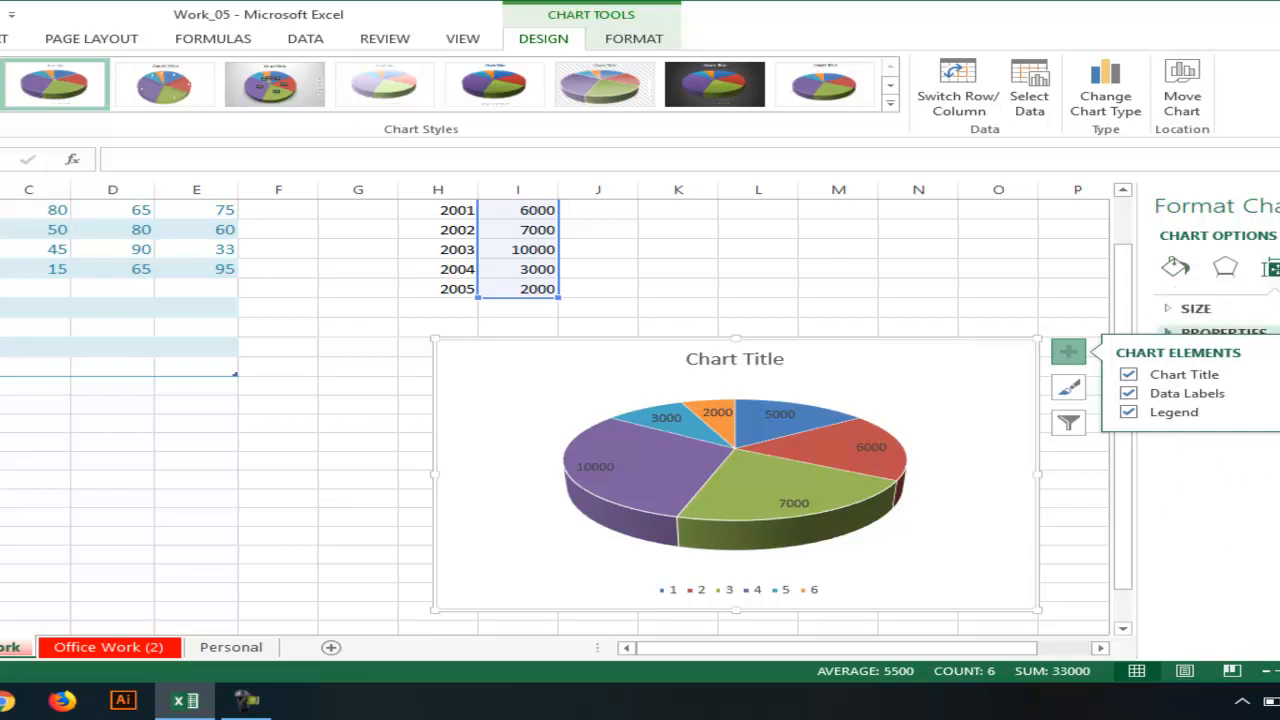
{"action": "left_click", "coordinate": [1274, 236]}
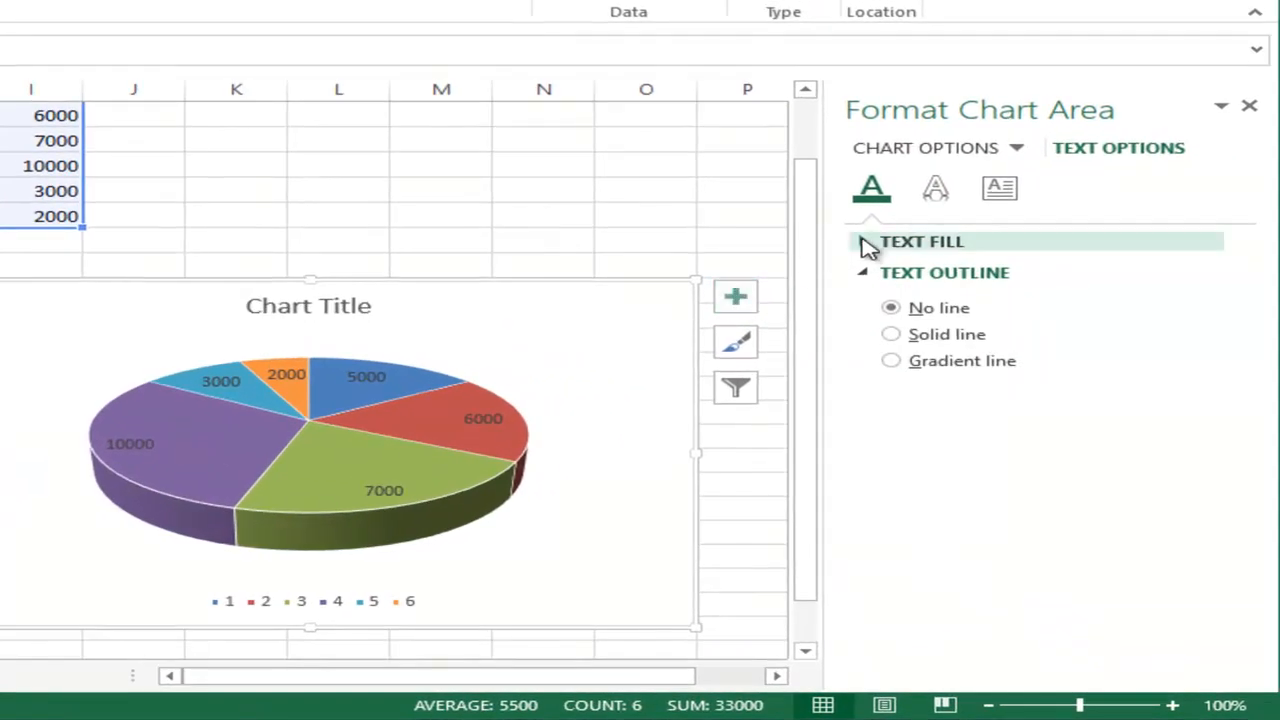
{"action": "left_click", "coordinate": [942, 191]}
{"action": "left_click", "coordinate": [872, 195]}
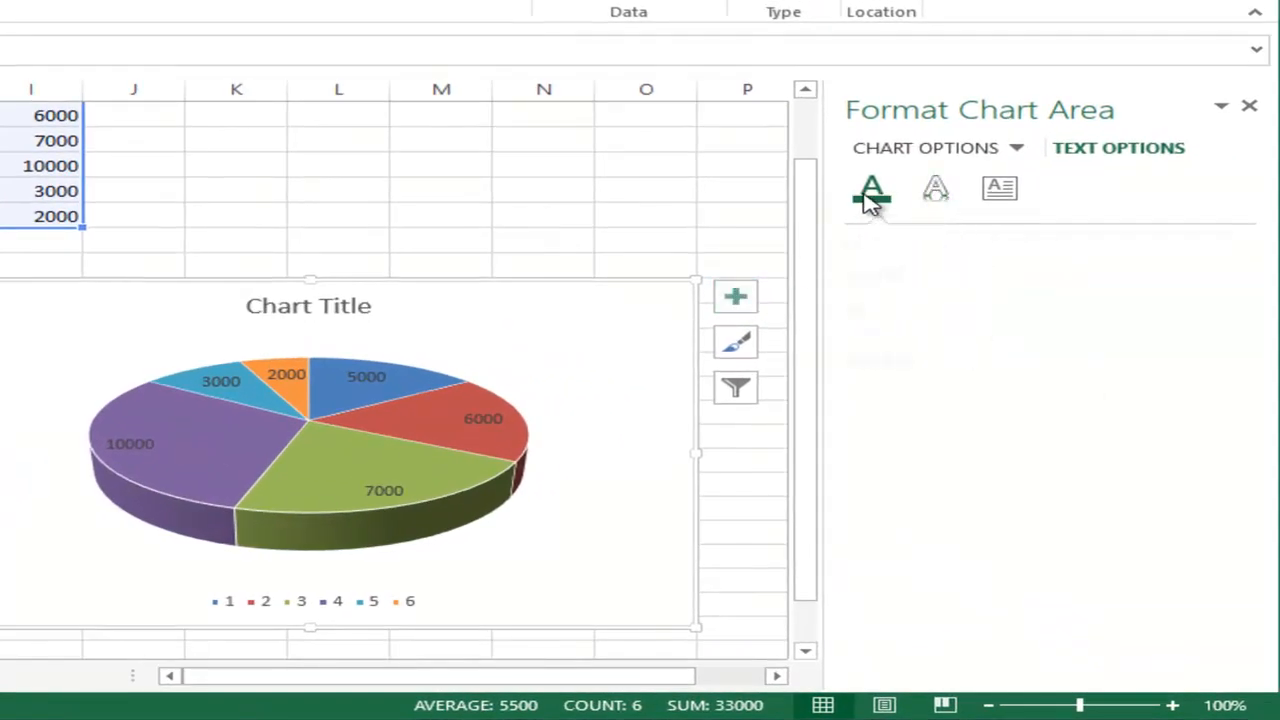
{"action": "left_click", "coordinate": [937, 268]}
Open the pie series' formatting options and rotate the pie by increasing the angle of the first slice to roughly half a turn.
{"action": "left_click", "coordinate": [410, 470]}
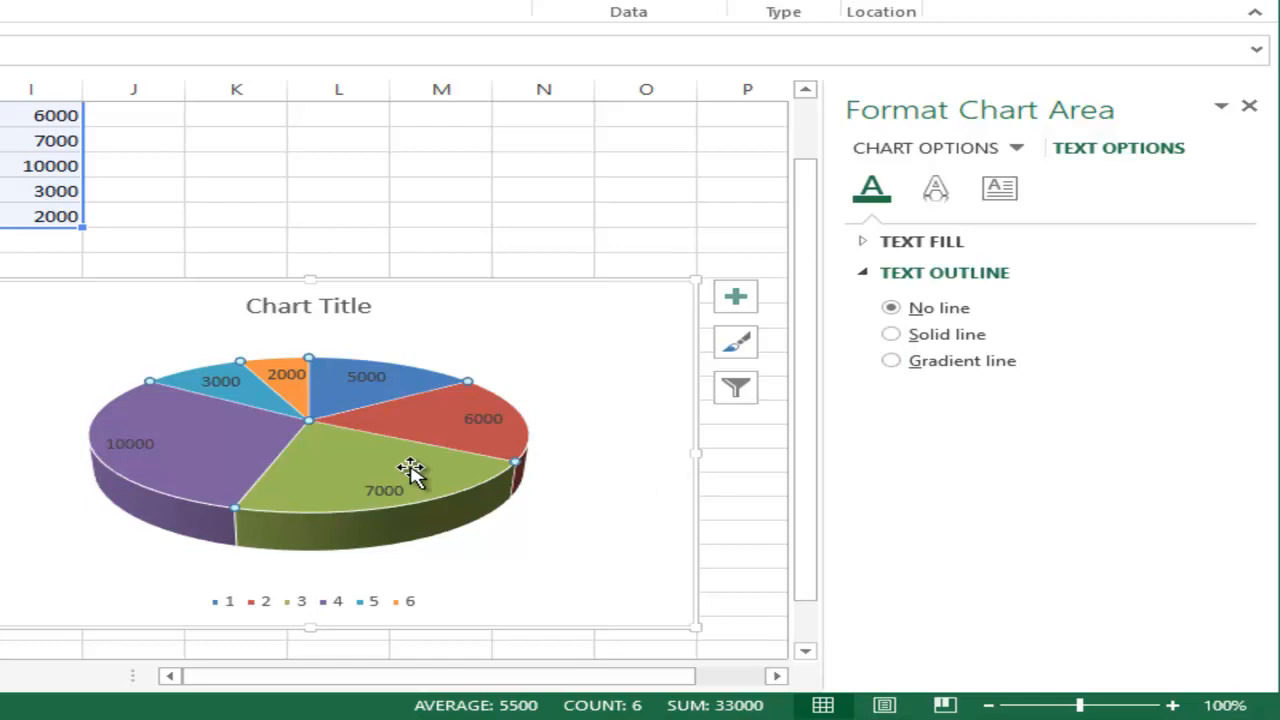
{"action": "left_click", "coordinate": [543, 303]}
{"action": "left_click", "coordinate": [497, 450]}
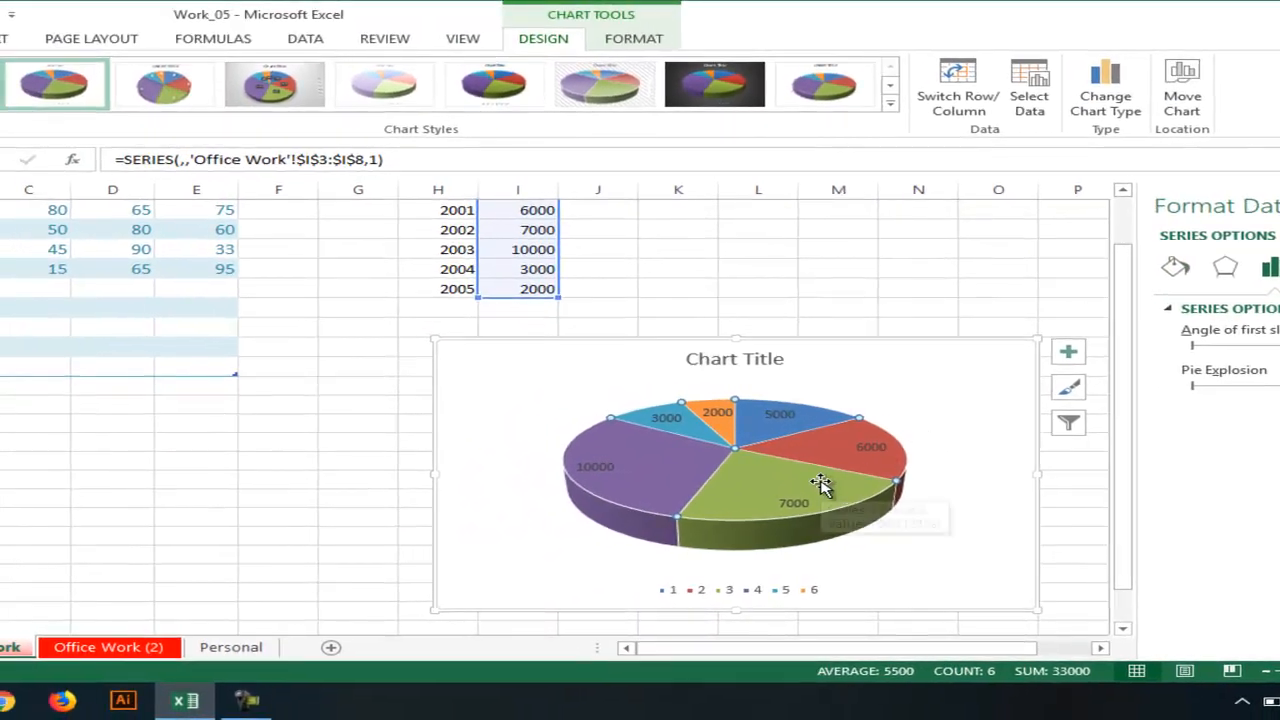
{"action": "right_click", "coordinate": [818, 484]}
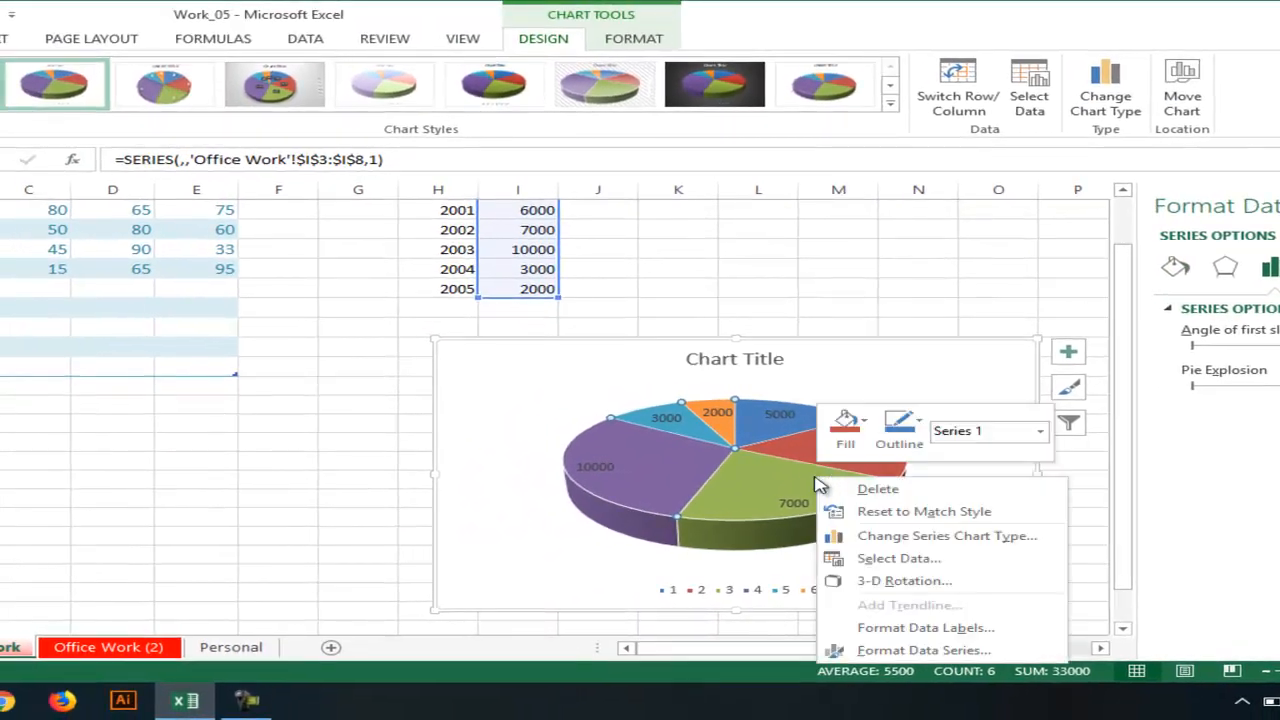
{"action": "left_click", "coordinate": [921, 651]}
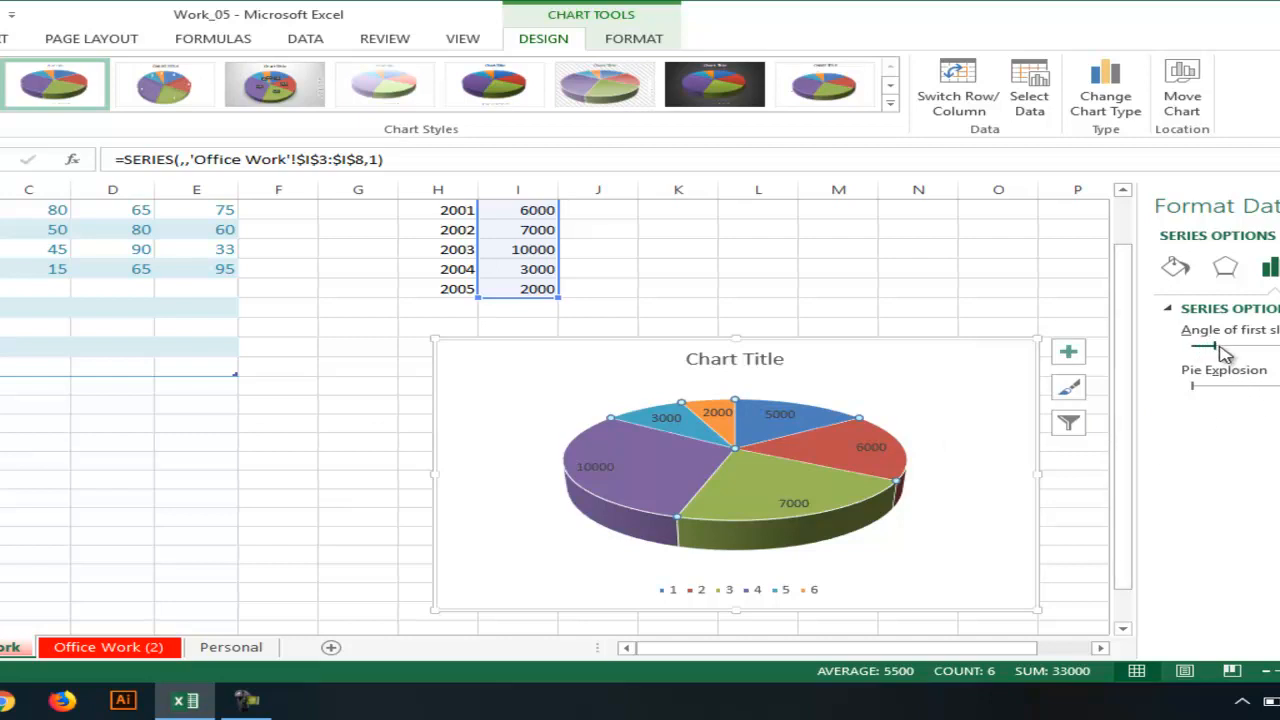
{"action": "left_click_drag", "start_coordinate": [1238, 355], "coordinate": [1177, 357]}
{"action": "mouse_move", "coordinate": [820, 534]}
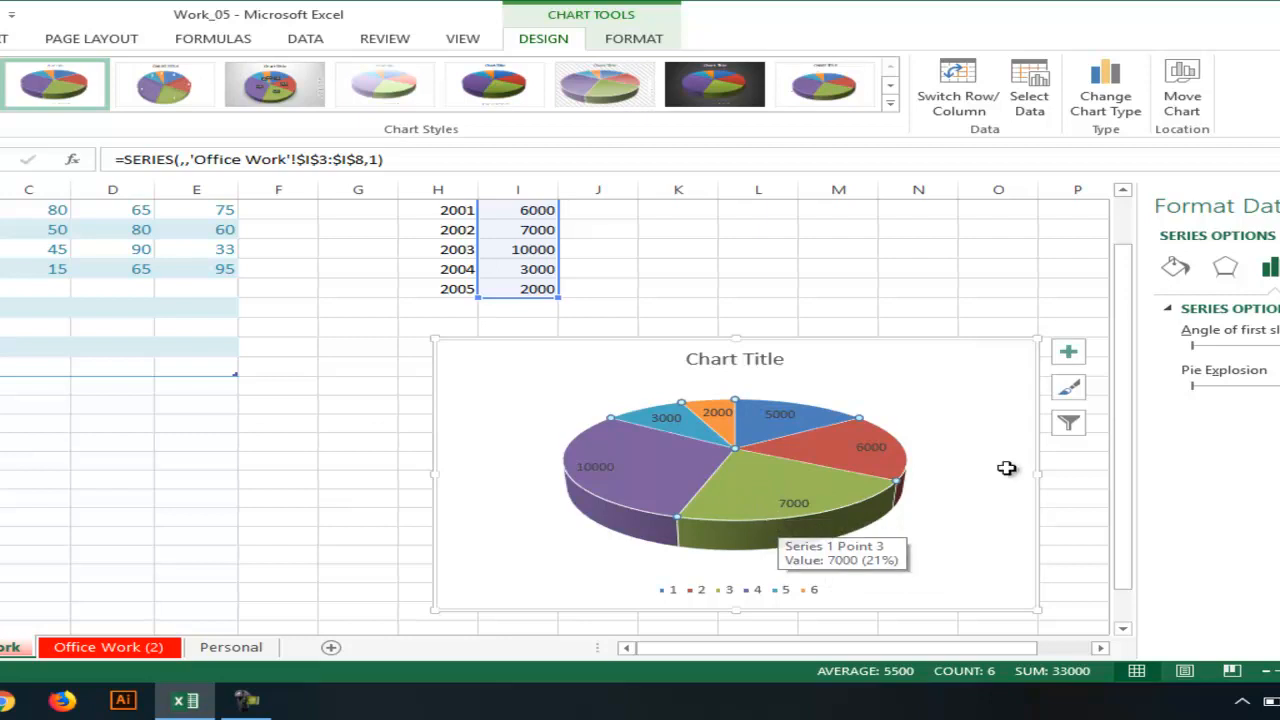
{"action": "left_click", "coordinate": [1206, 345]}
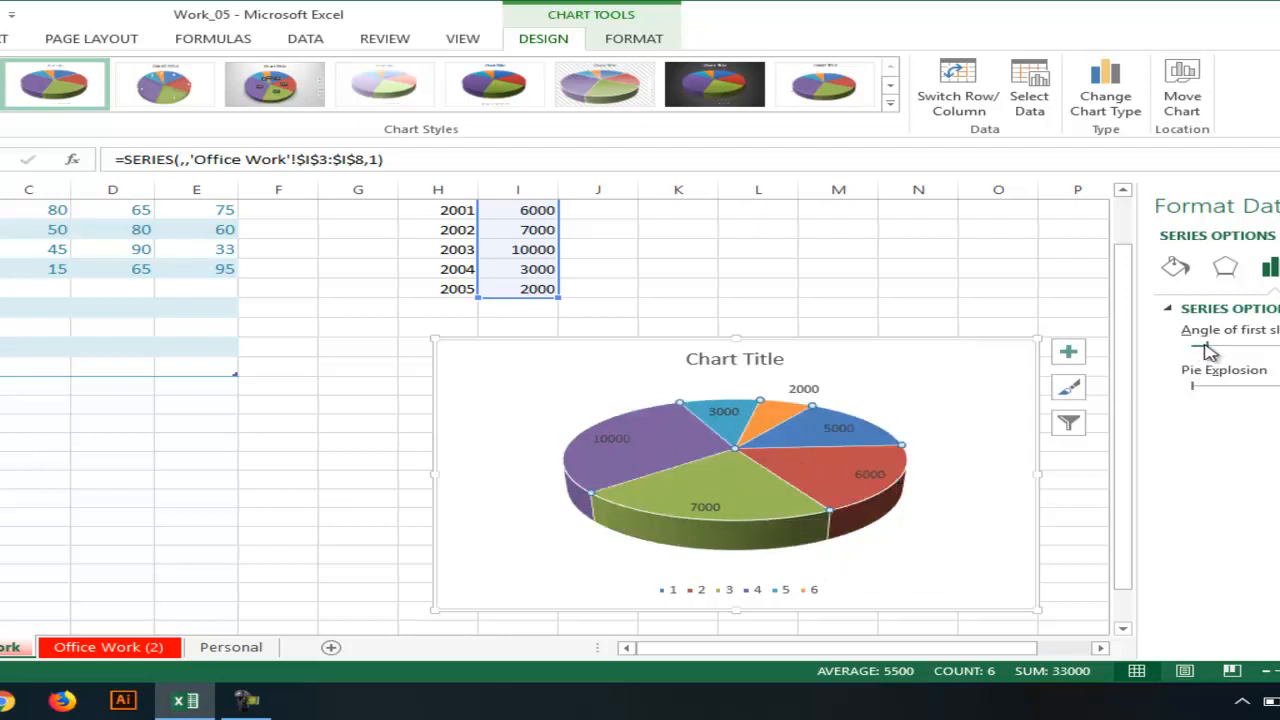
{"action": "left_click_drag", "start_coordinate": [1219, 347], "coordinate": [1279, 348]}
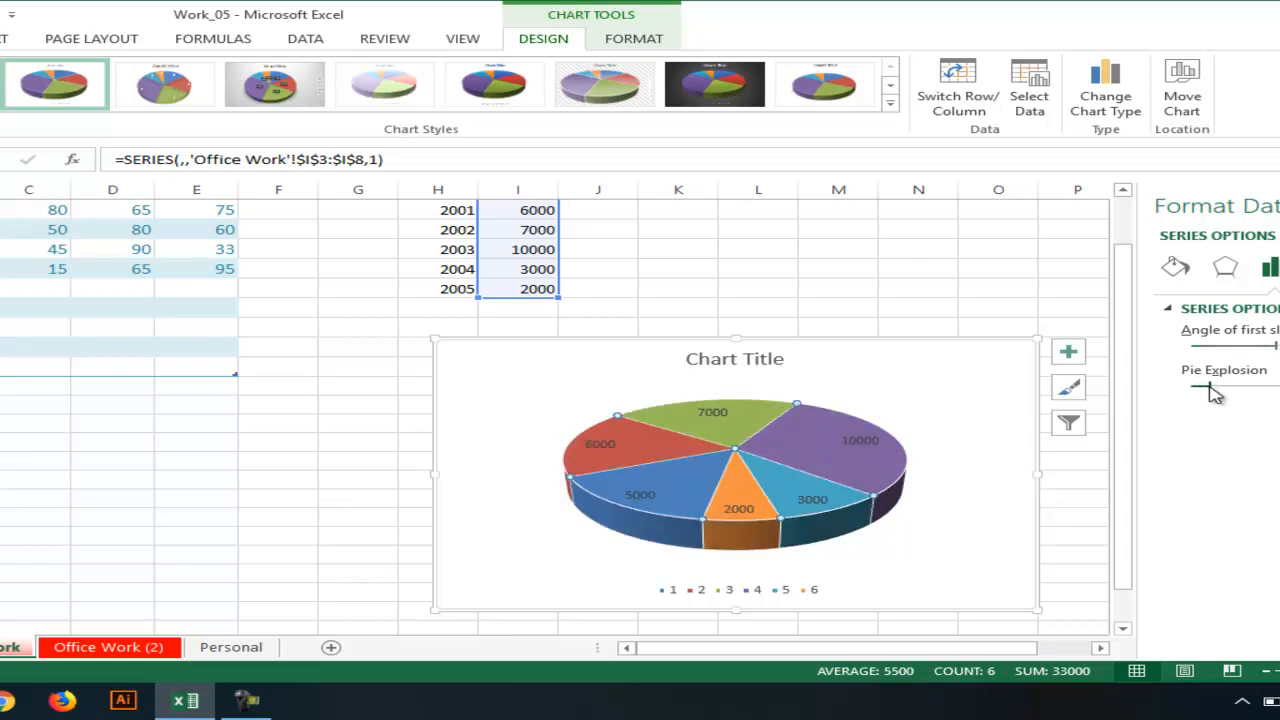
Try the pie explosion setting and return it to zero, and pull the 3000, 10000, 2000 and 5000 slices outward individually.
{"action": "left_click_drag", "start_coordinate": [1212, 391], "coordinate": [1175, 389]}
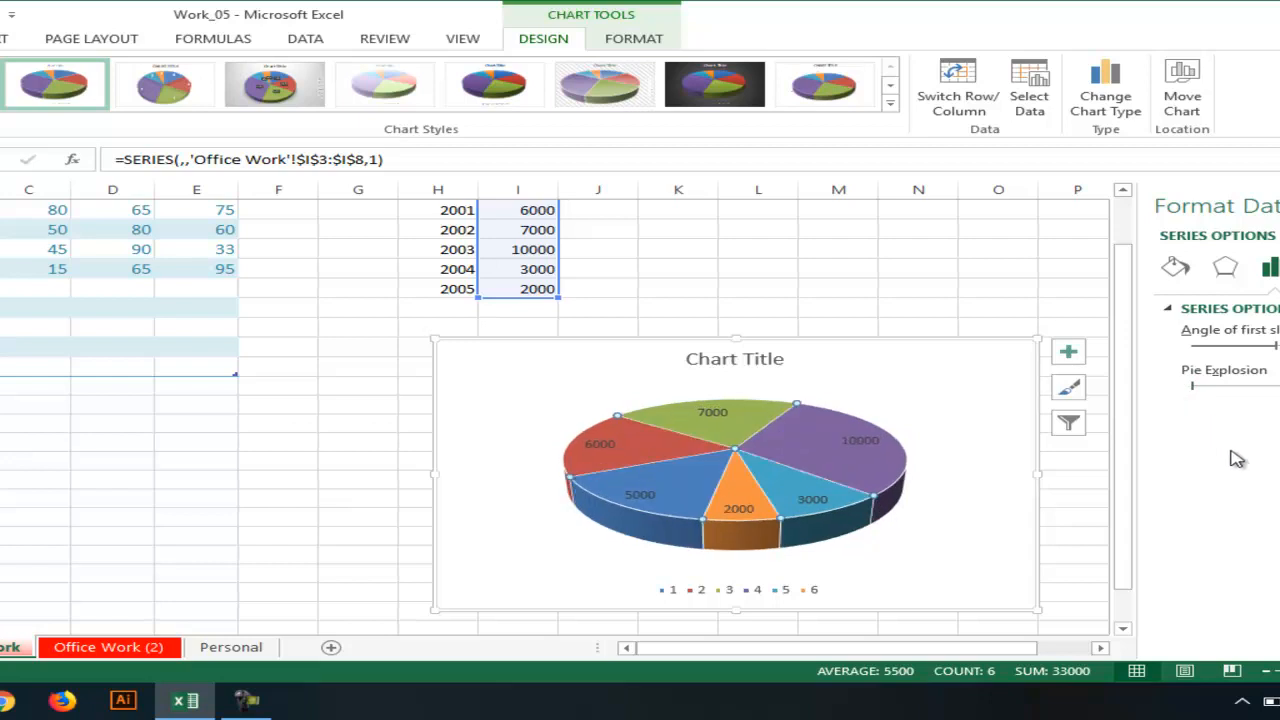
{"action": "left_click", "coordinate": [800, 500]}
{"action": "left_click_drag", "start_coordinate": [823, 528], "coordinate": [898, 464]}
{"action": "left_click_drag", "start_coordinate": [727, 514], "coordinate": [719, 540]}
{"action": "left_click", "coordinate": [648, 499]}
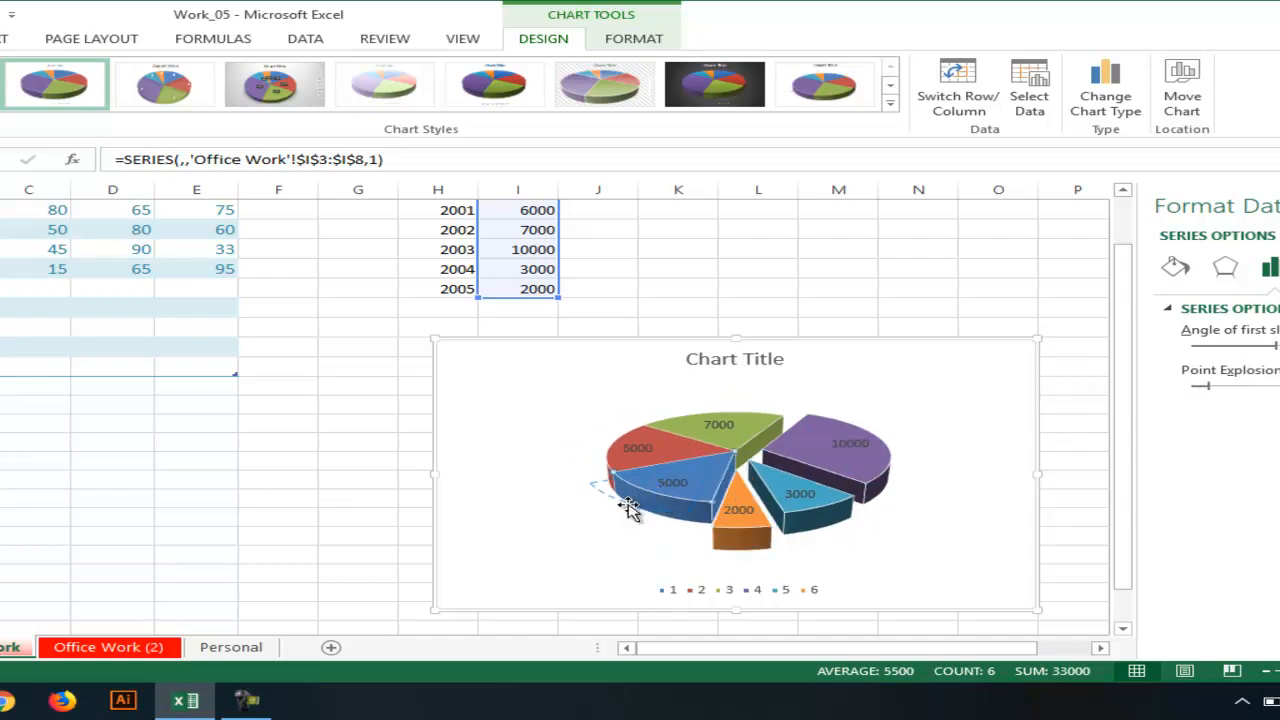
{"action": "left_click_drag", "start_coordinate": [628, 508], "coordinate": [592, 487]}
Select the whole pie series and pull all its slices further apart, including the 6000 and 7000 slices.
{"action": "left_click", "coordinate": [600, 446]}
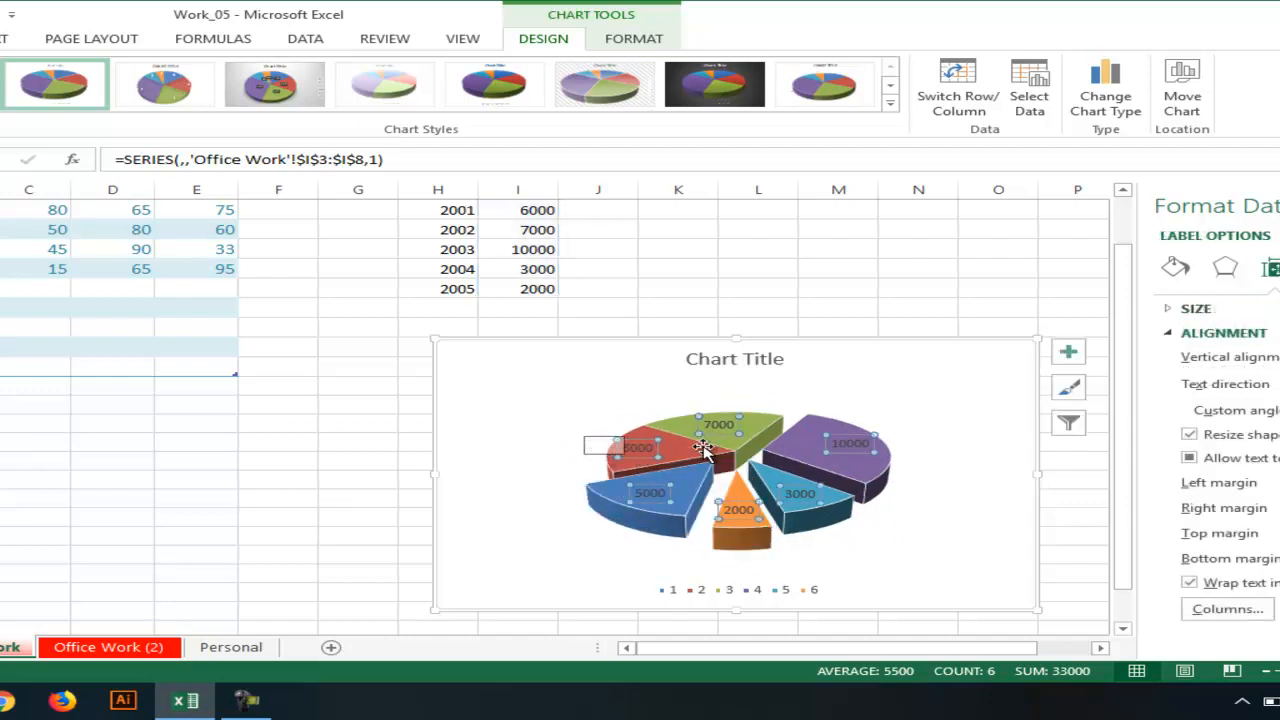
{"action": "left_click_drag", "start_coordinate": [692, 472], "coordinate": [597, 418]}
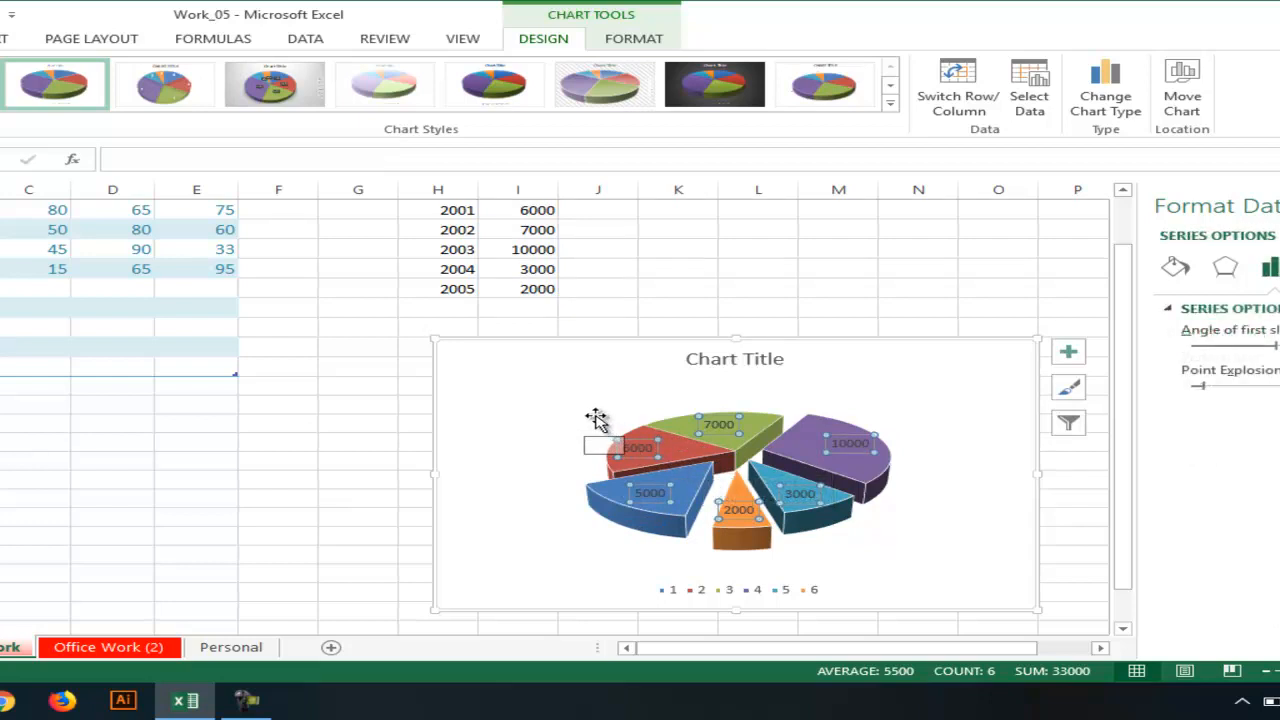
{"action": "left_click", "coordinate": [669, 423]}
{"action": "left_click", "coordinate": [687, 420]}
{"action": "left_click", "coordinate": [697, 430]}
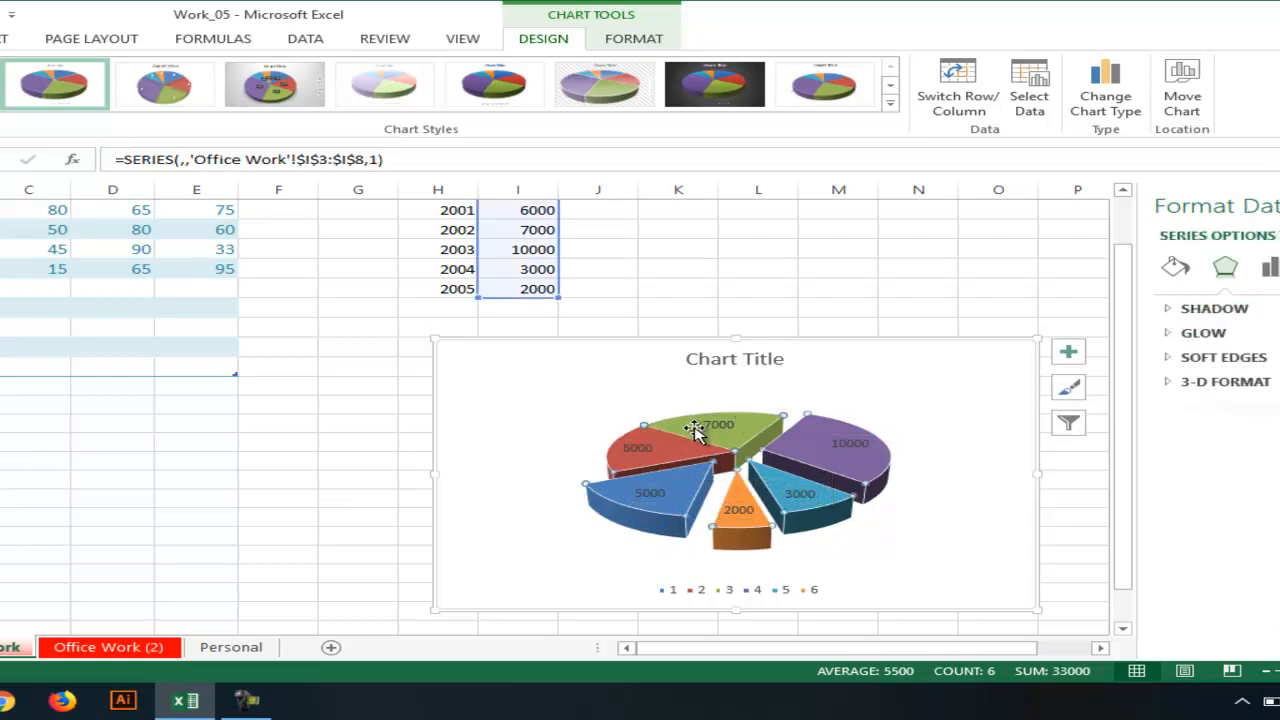
{"action": "left_click_drag", "start_coordinate": [697, 430], "coordinate": [676, 412]}
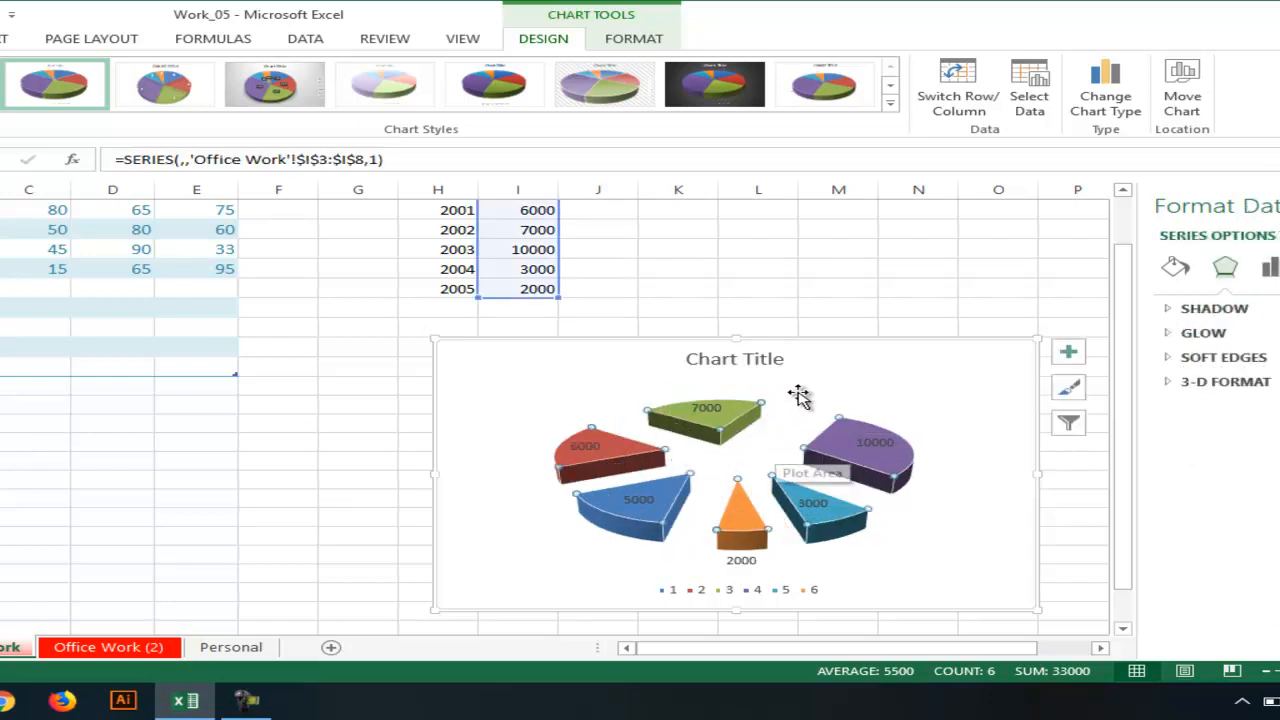
{"action": "left_click", "coordinate": [831, 385]}
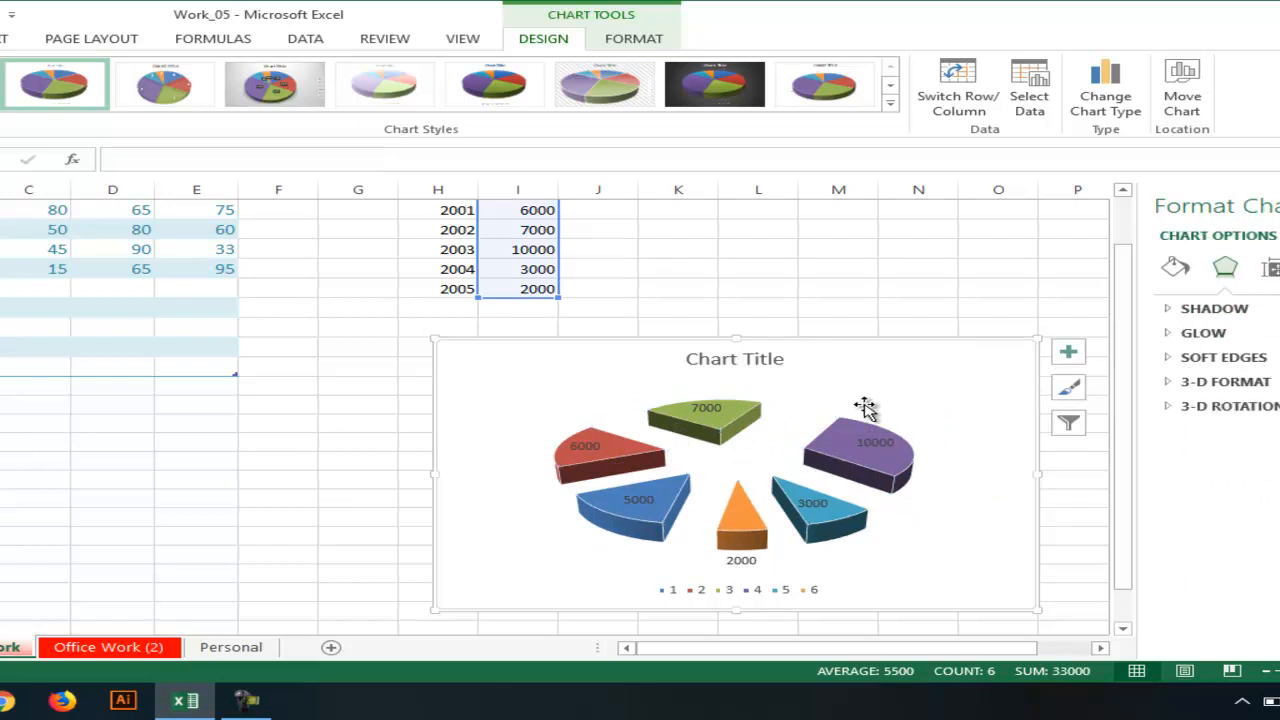
Examine the 2-D and 3-D area chart types available for insertion without choosing one, and close the chart formatting options.
{"action": "left_click", "coordinate": [5, 42]}
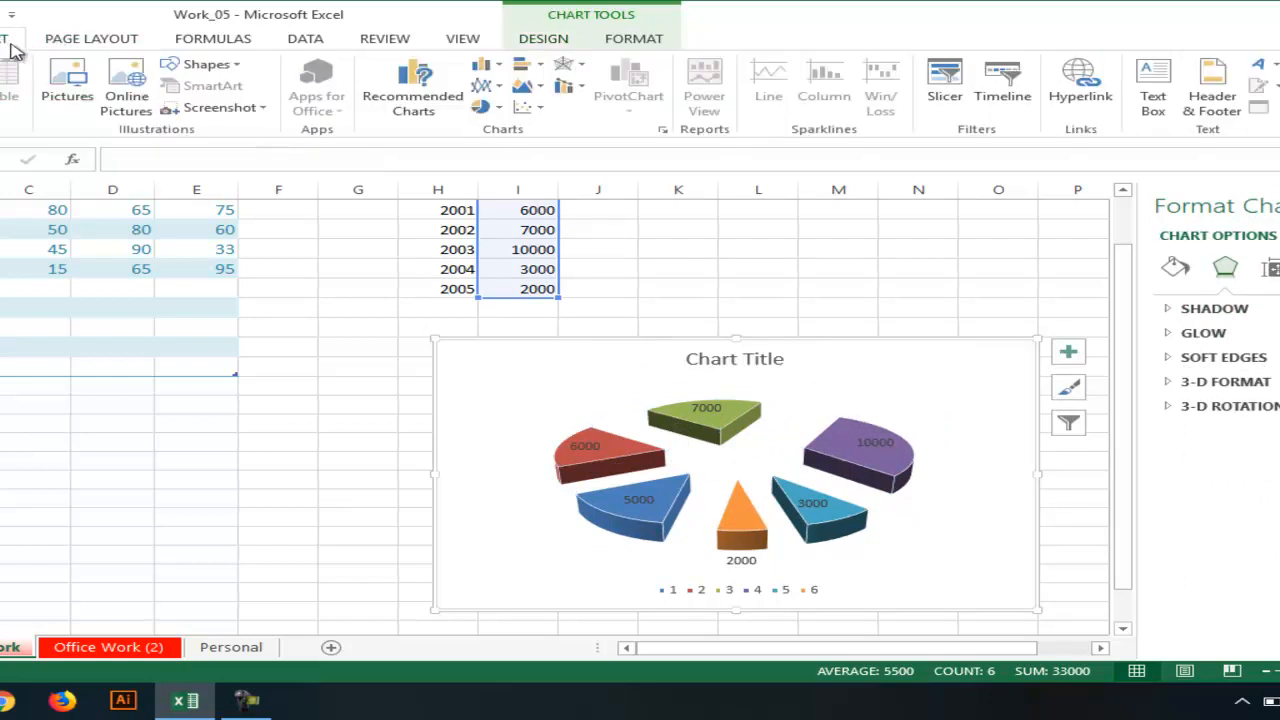
{"action": "left_click", "coordinate": [541, 78]}
{"action": "left_click", "coordinate": [541, 78]}
{"action": "left_click", "coordinate": [541, 91]}
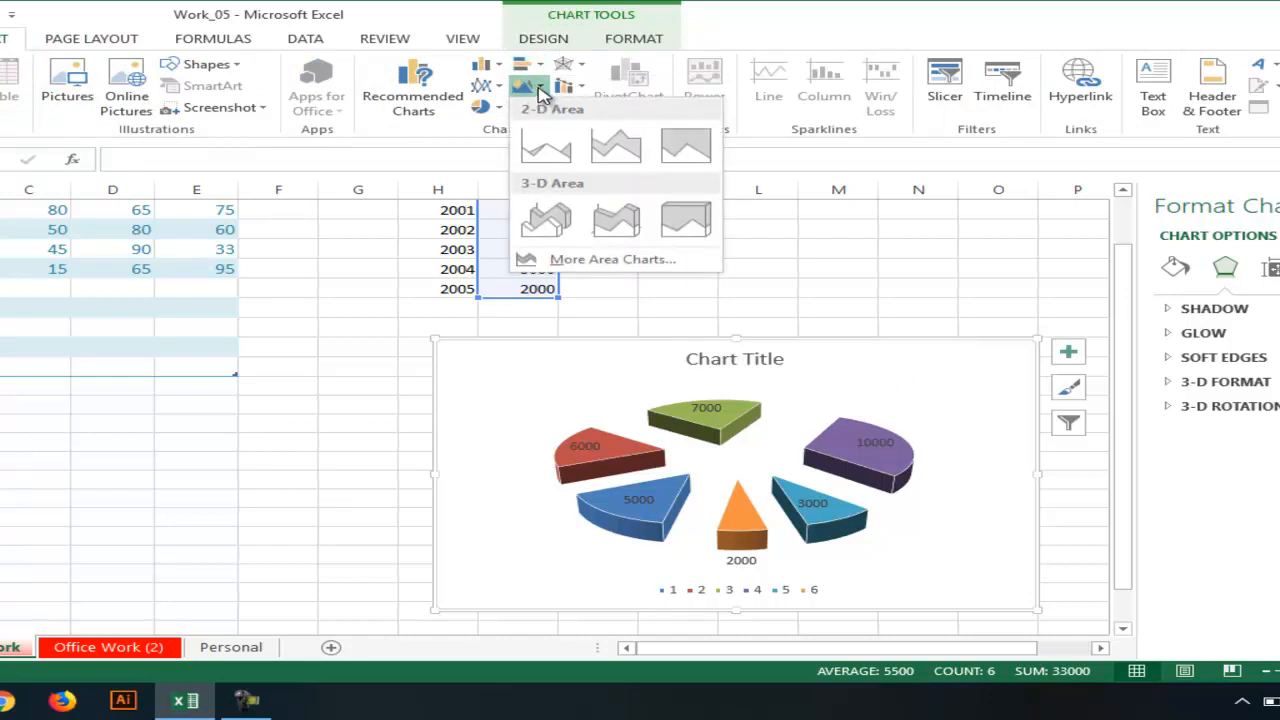
{"action": "left_click", "coordinate": [541, 91]}
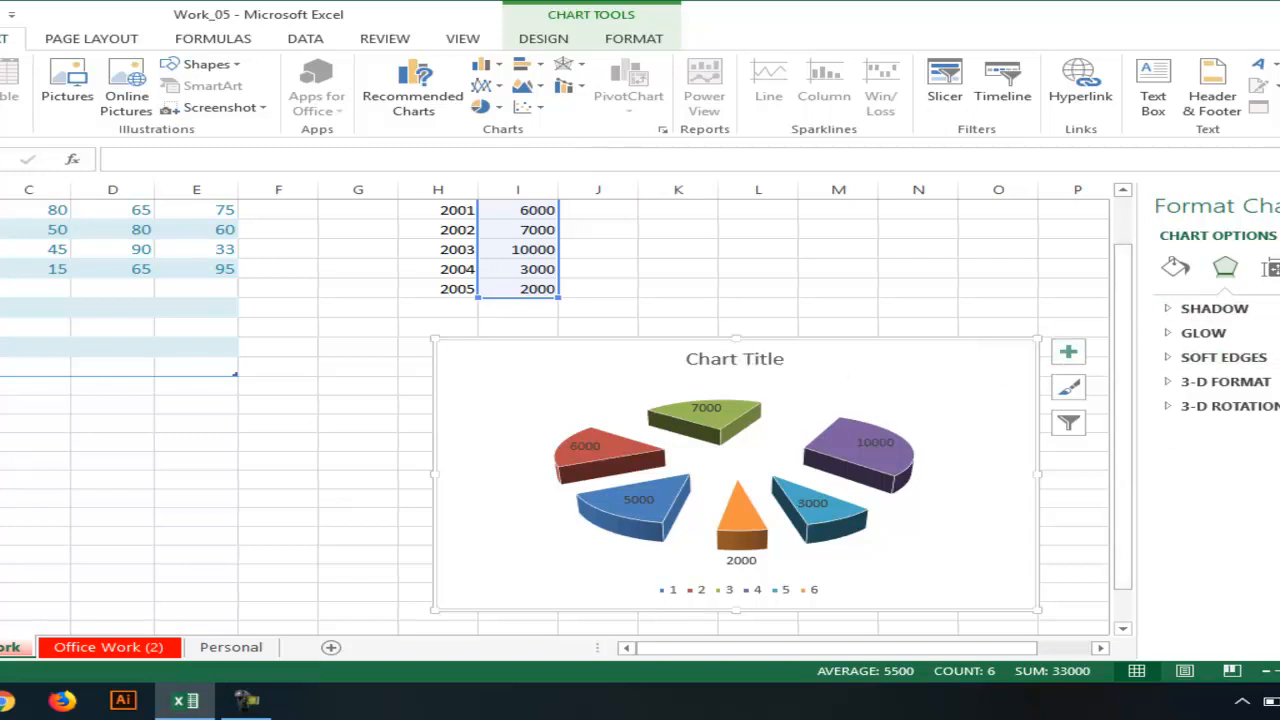
{"action": "left_click", "coordinate": [1279, 205]}
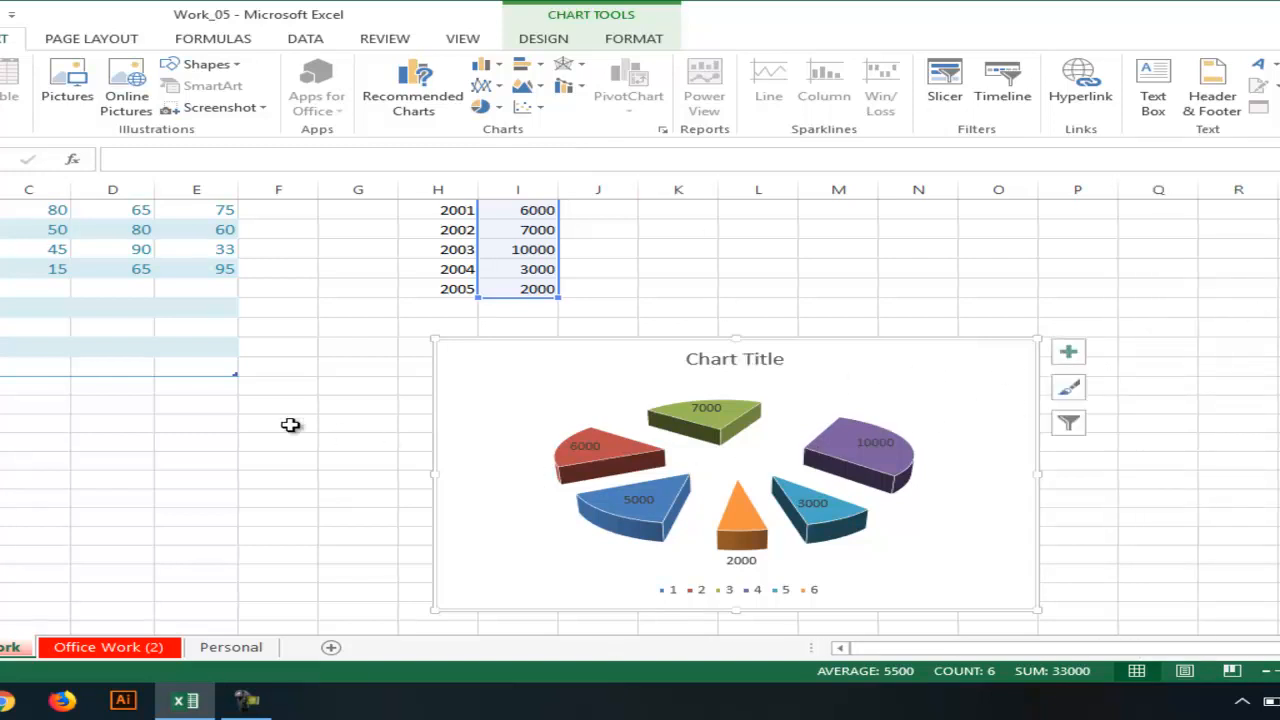